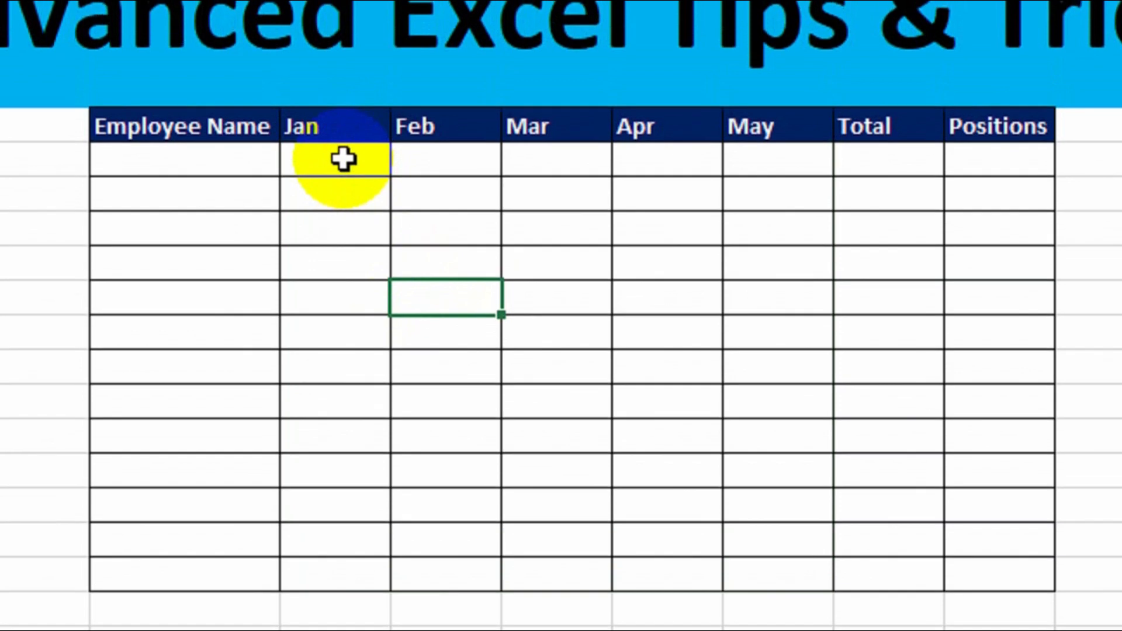
- Fill all the Jan to May cells of the table at once with the formula =RANDBETWEEN(500,1000)
drag(344, 159, 755, 568)
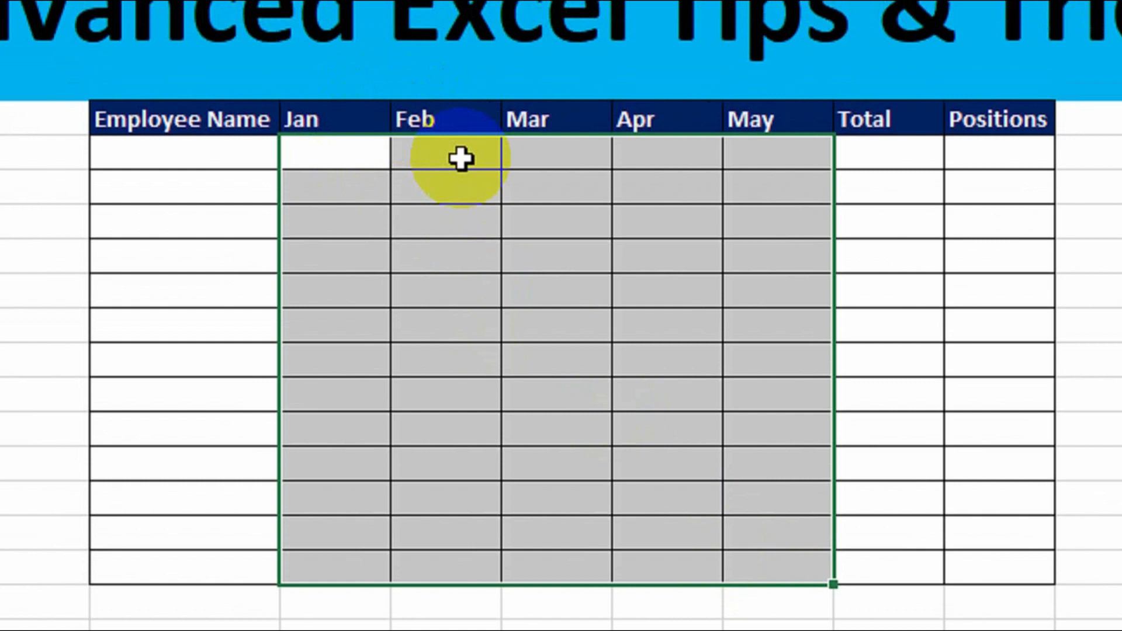
text(==rand)
key(Down)
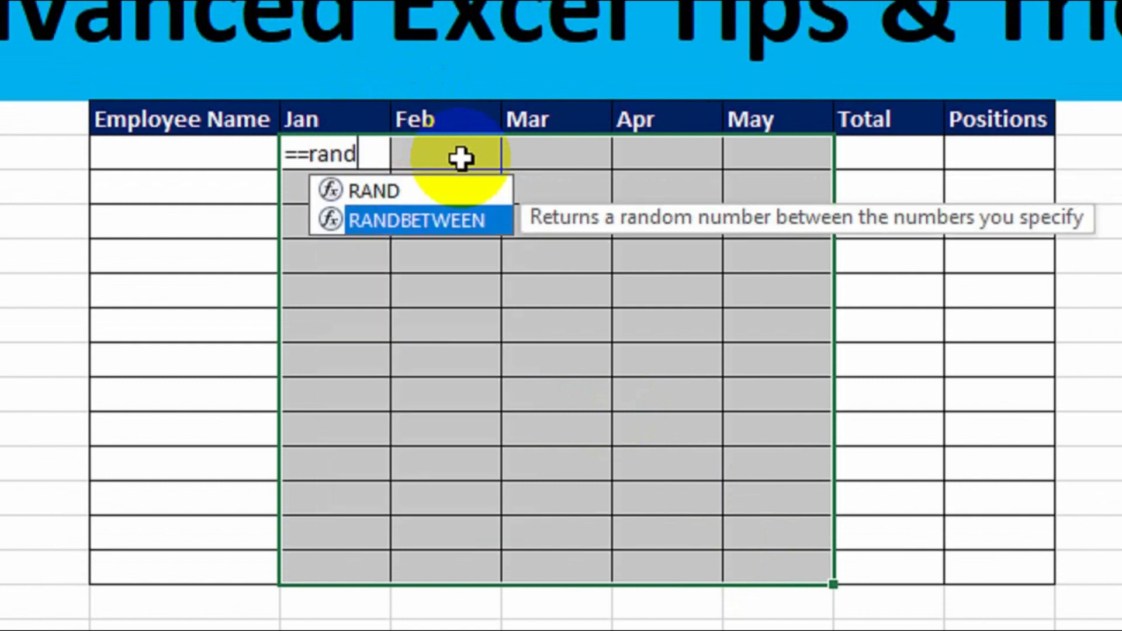
key(Tab)
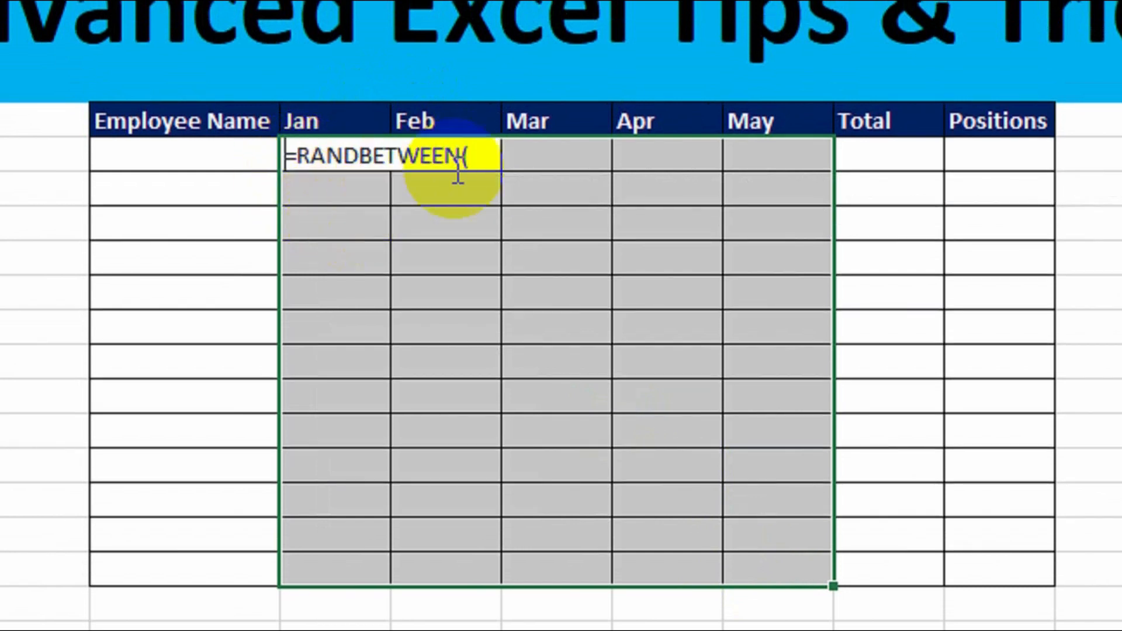
click(462, 153)
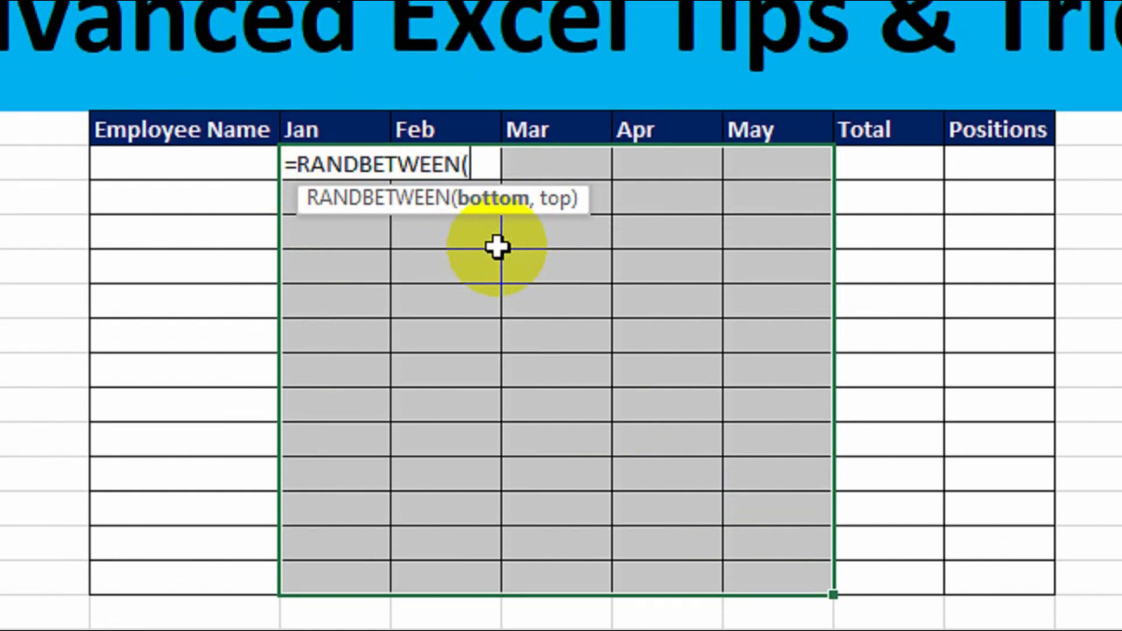
text(500)
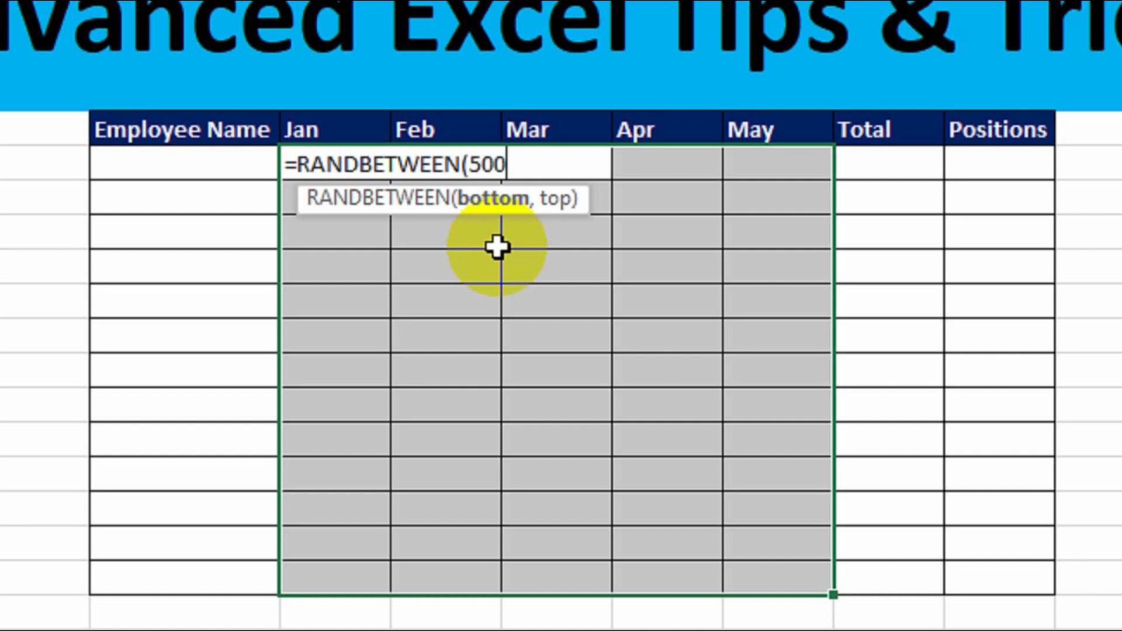
text(,)
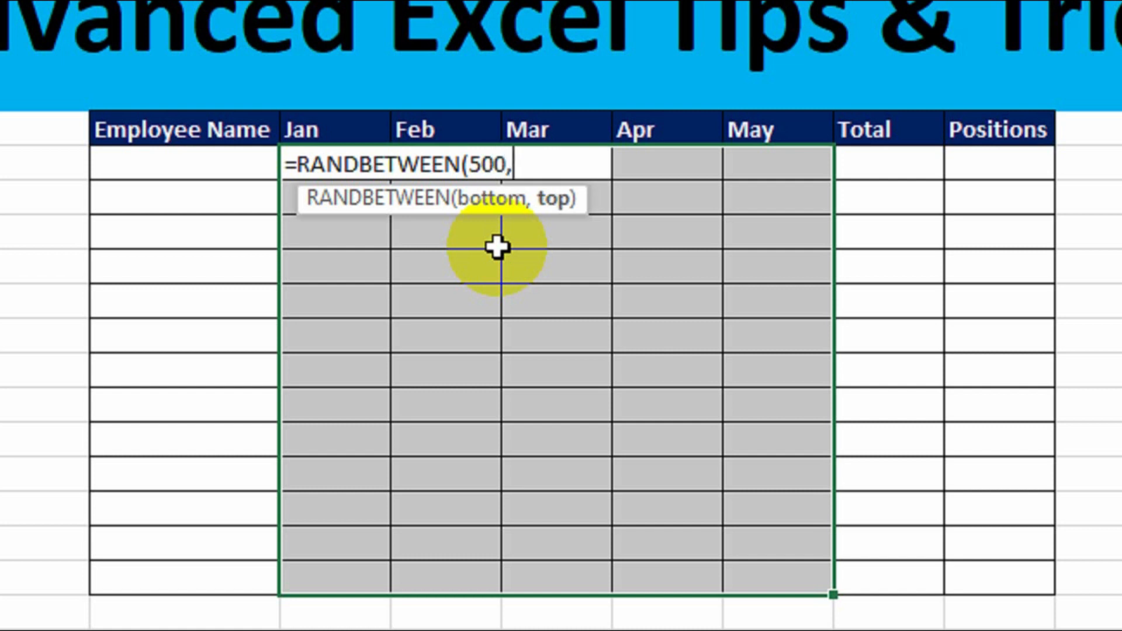
text(10000)
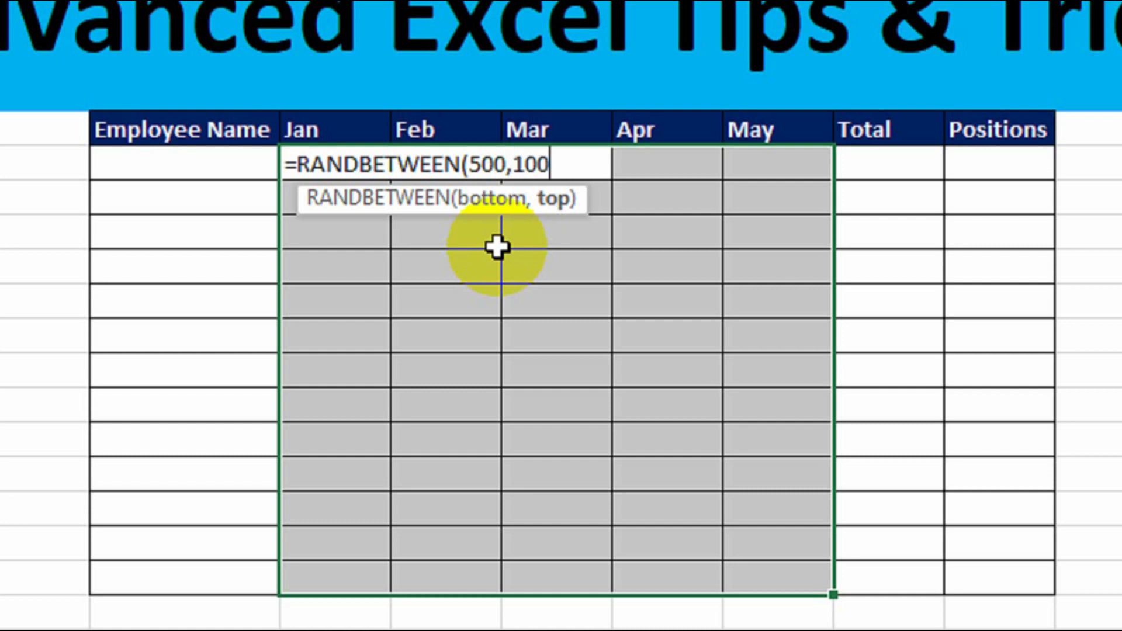
key(BackSpace)
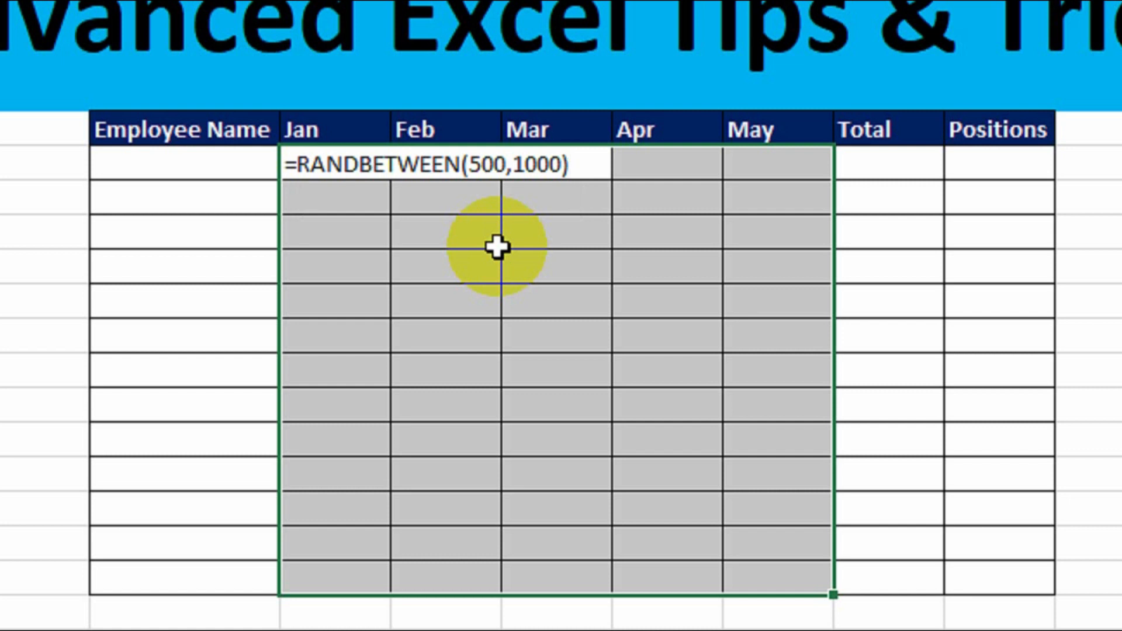
key(ctrl+Return)
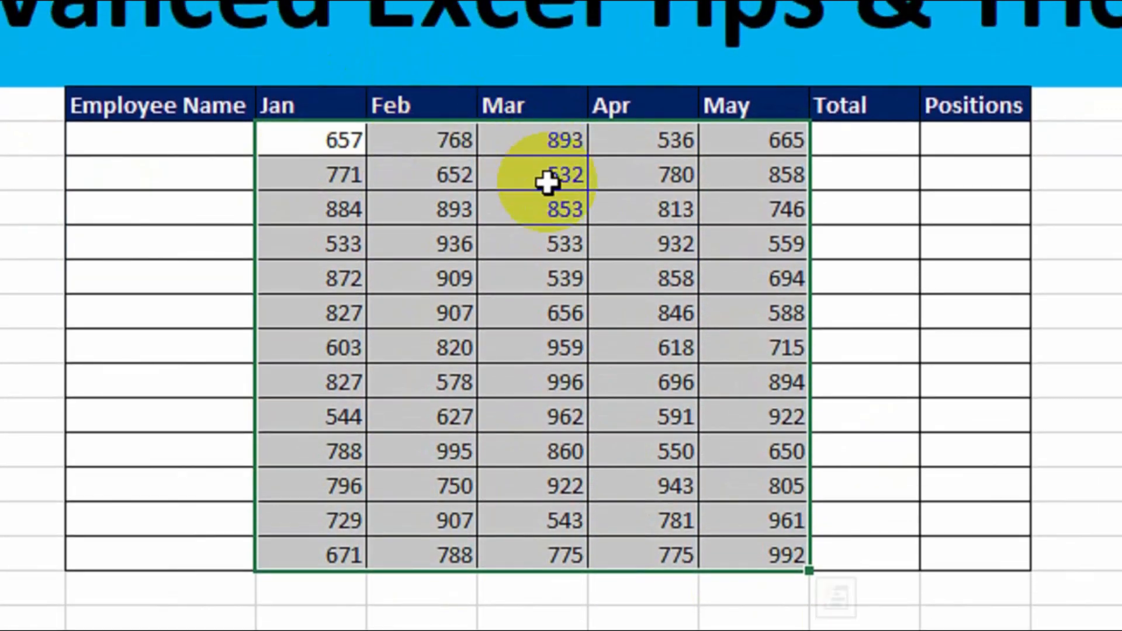
- Copy the random numbers in the Jan to May columns and paste them over themselves with Paste Special as Values
key(ctrl+c)
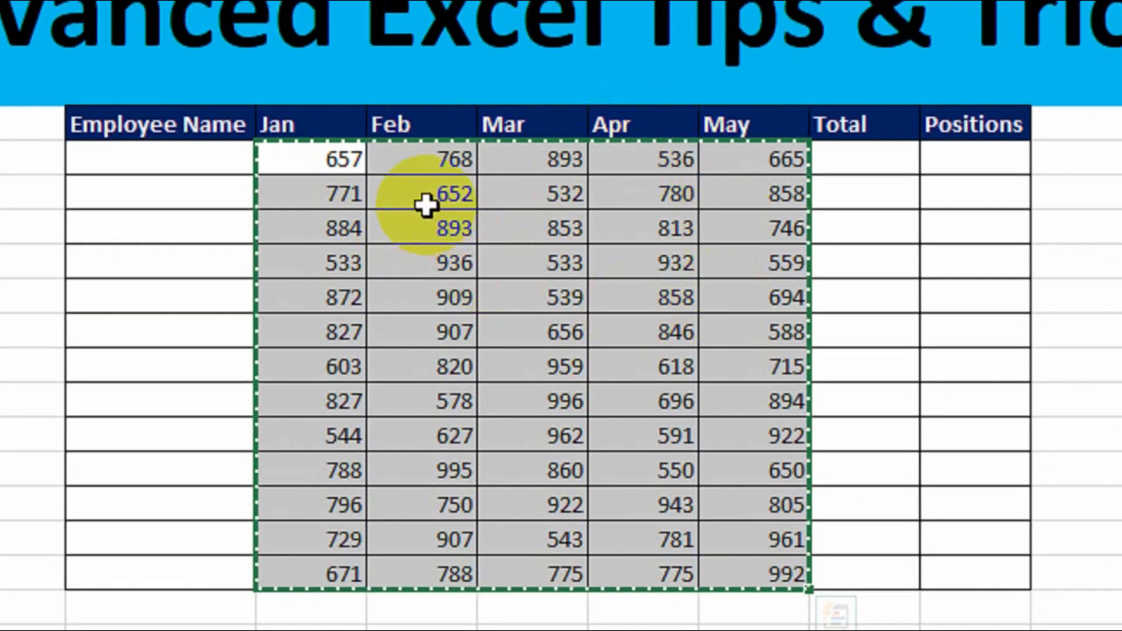
right_click(426, 187)
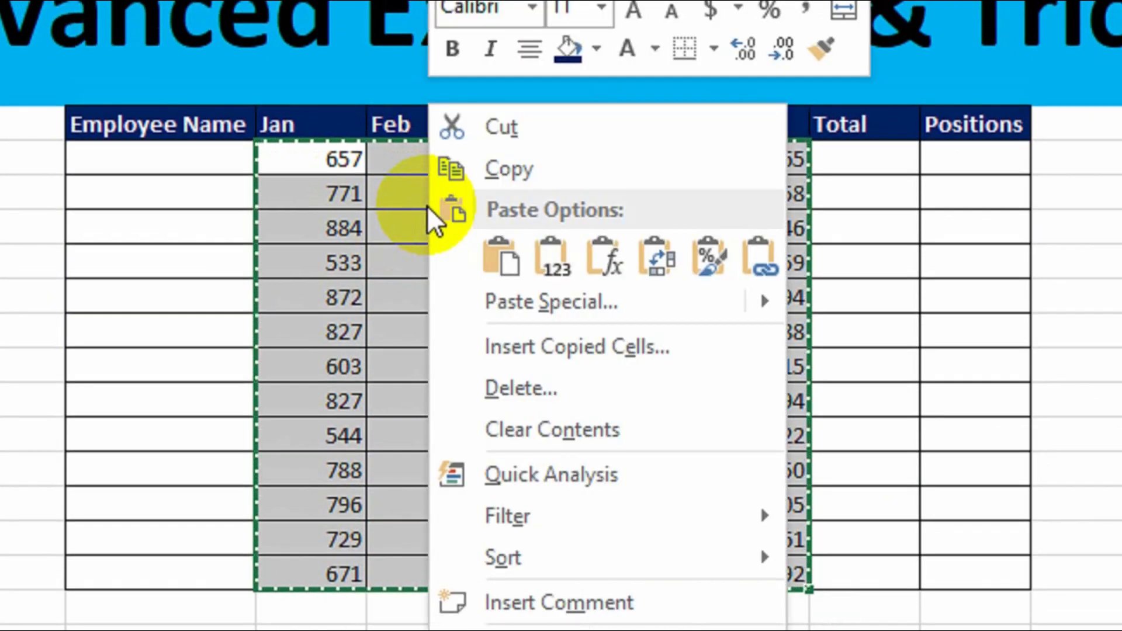
click(578, 300)
drag(545, 108, 731, 128)
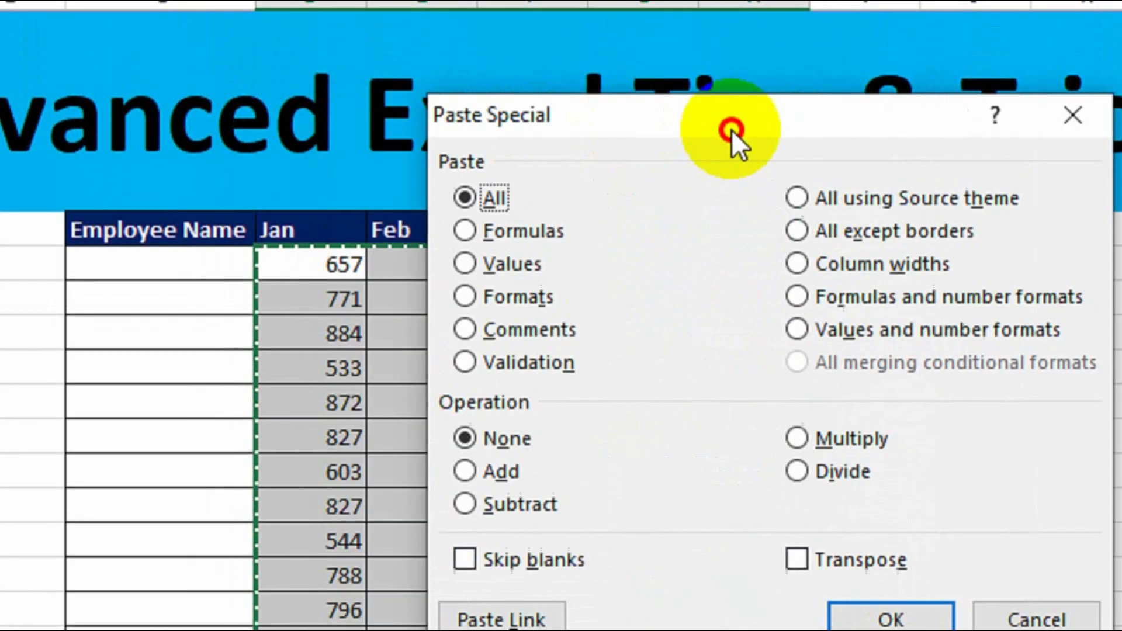
click(511, 273)
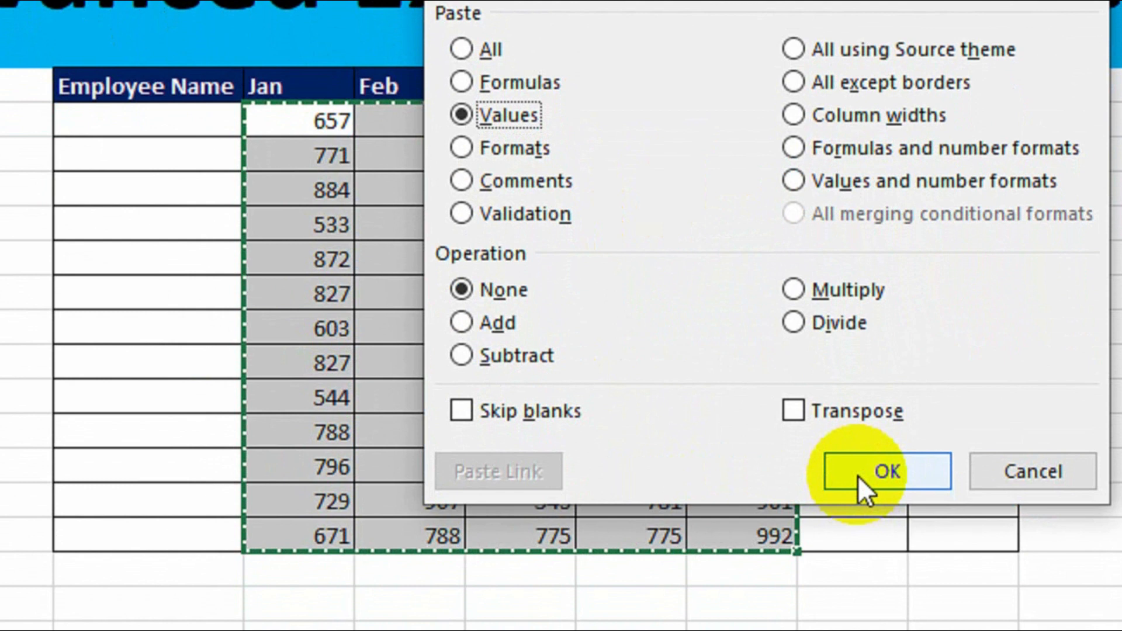
click(877, 565)
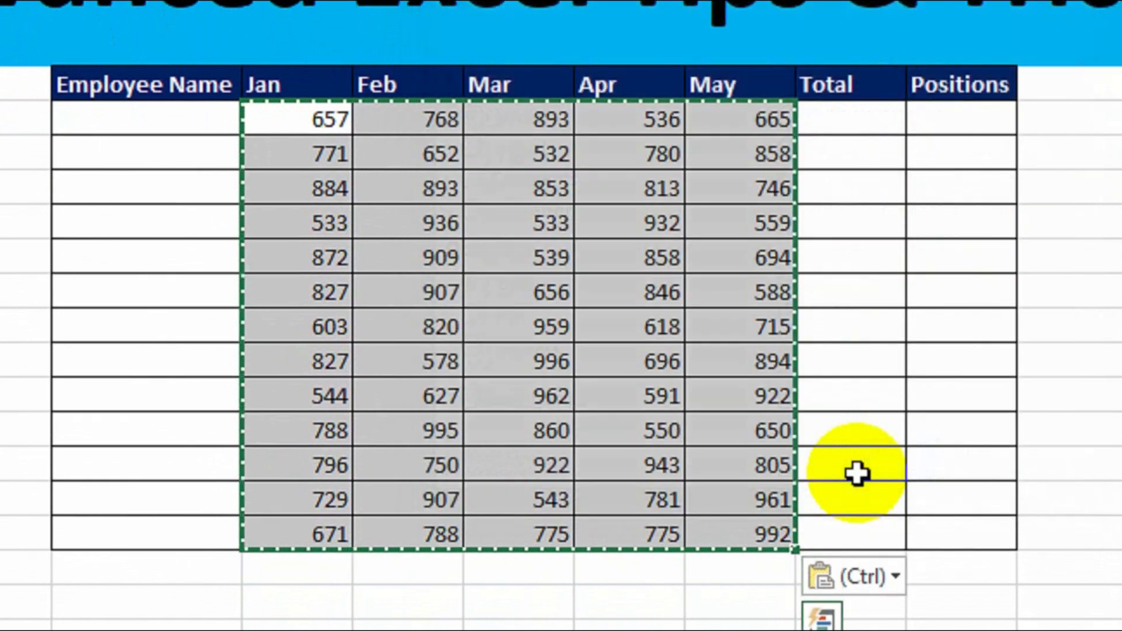
click(847, 393)
click(860, 459)
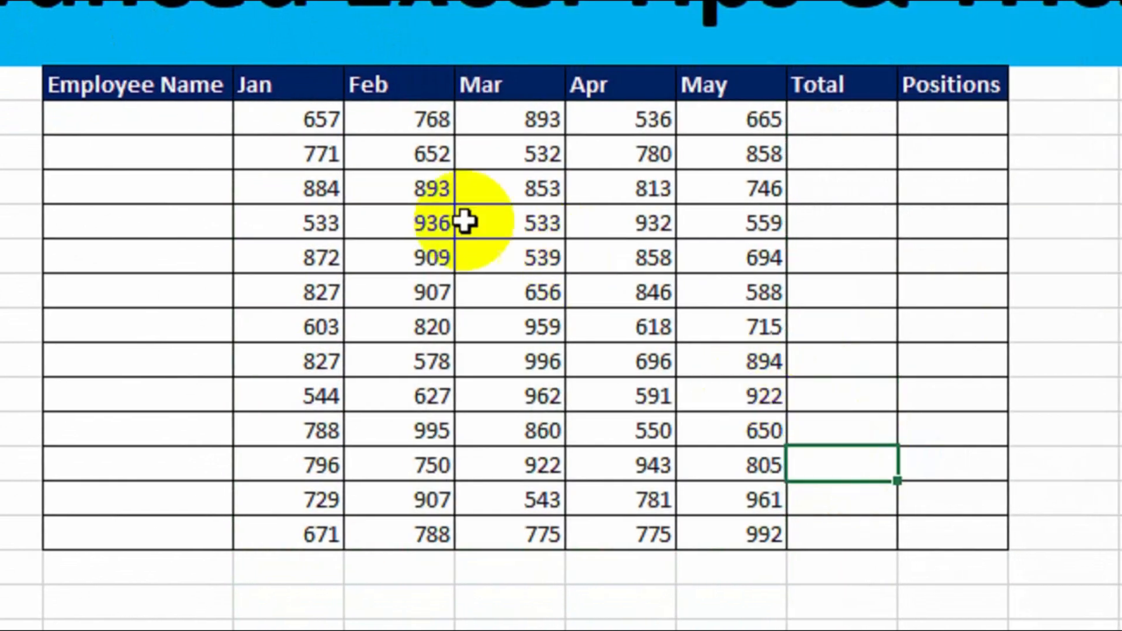
- Inspect several cells in the Jan to May columns to check whether they hold plain values rather than formulas
click(291, 138)
click(697, 138)
click(452, 138)
click(555, 167)
click(666, 167)
click(555, 266)
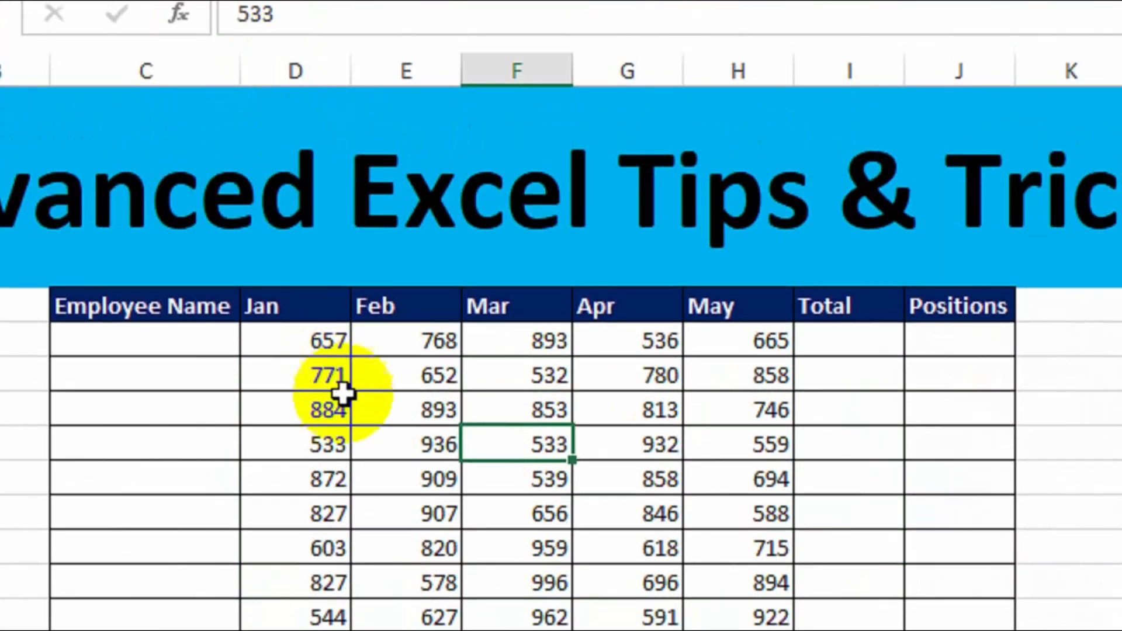
click(321, 172)
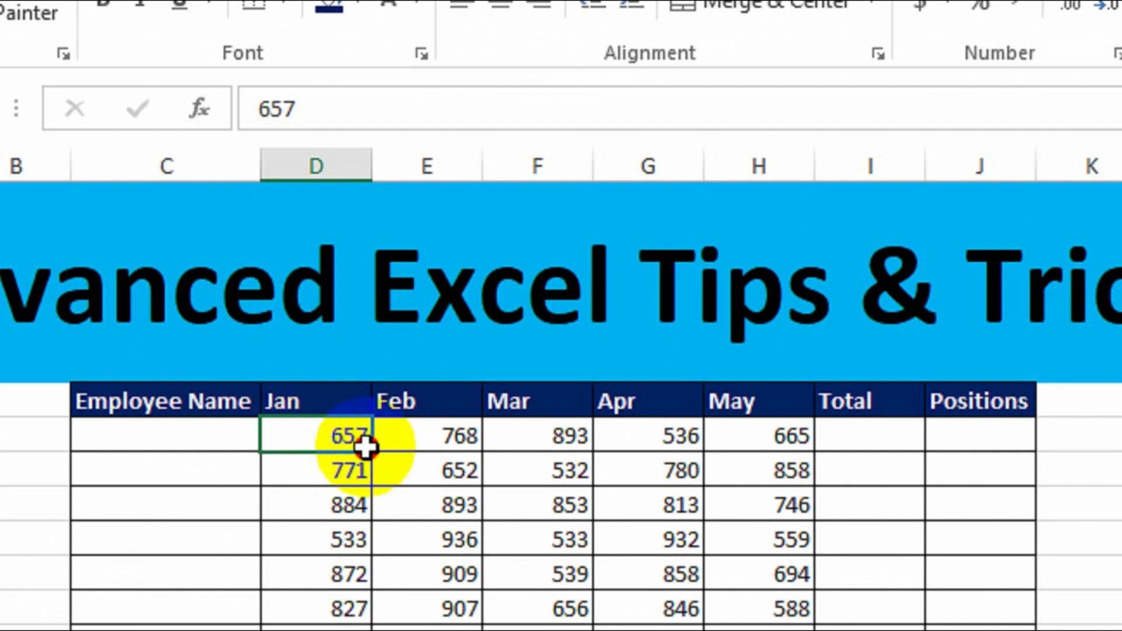
drag(357, 461, 680, 573)
drag(680, 514, 729, 466)
- Enter a SUM of D6:H6 in the first Total cell and fill the formula down to the table's last row
click(870, 79)
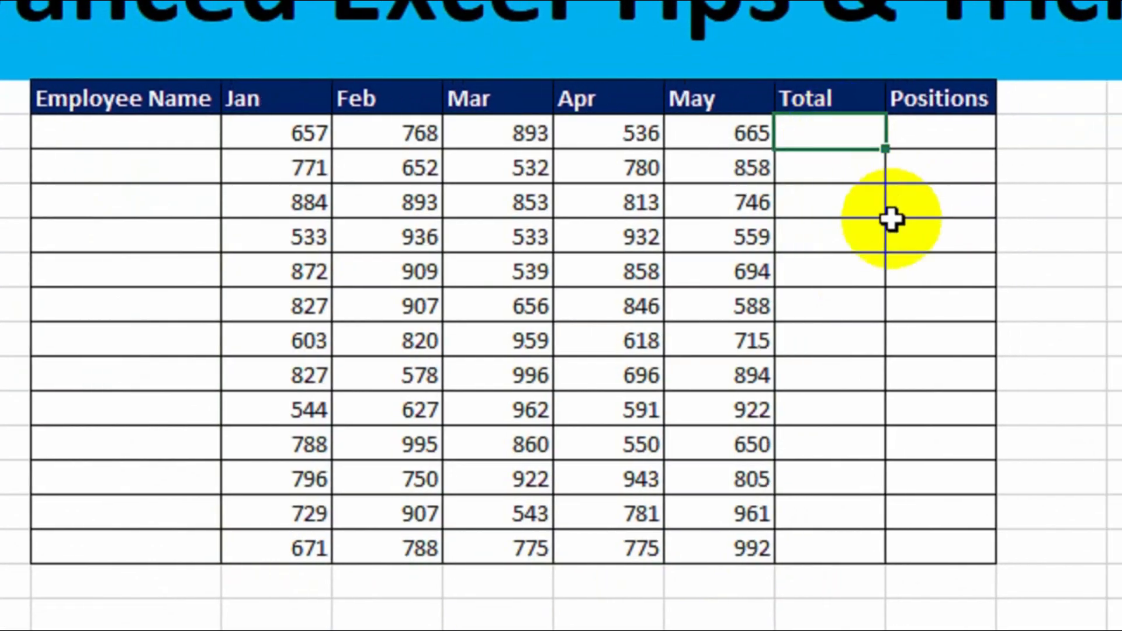
text(=sum)
key(Tab)
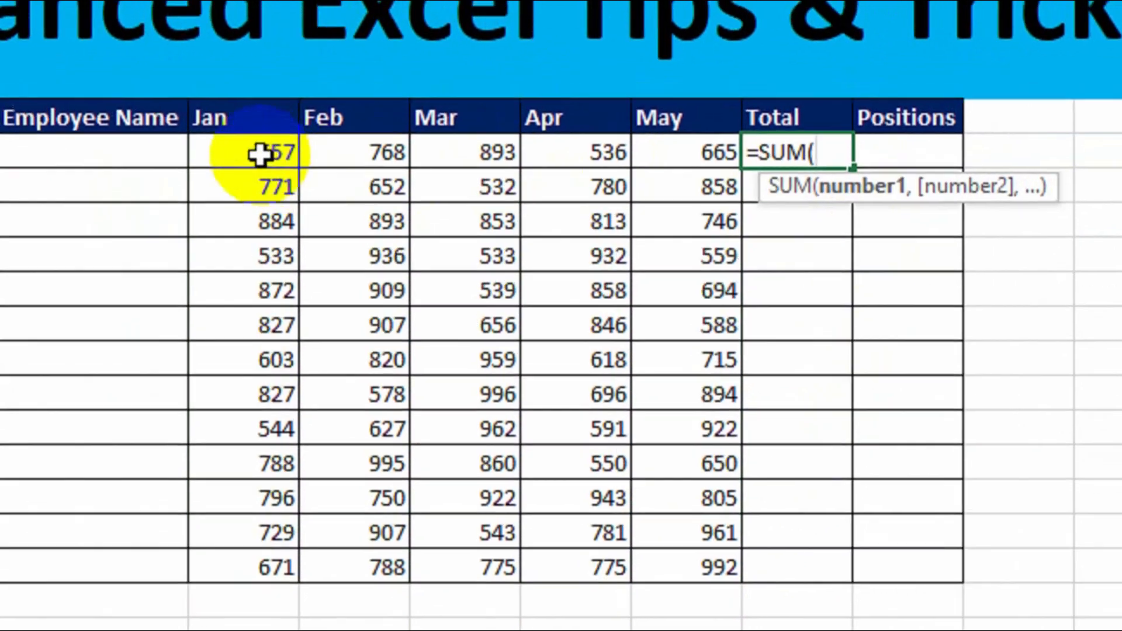
drag(258, 134, 694, 133)
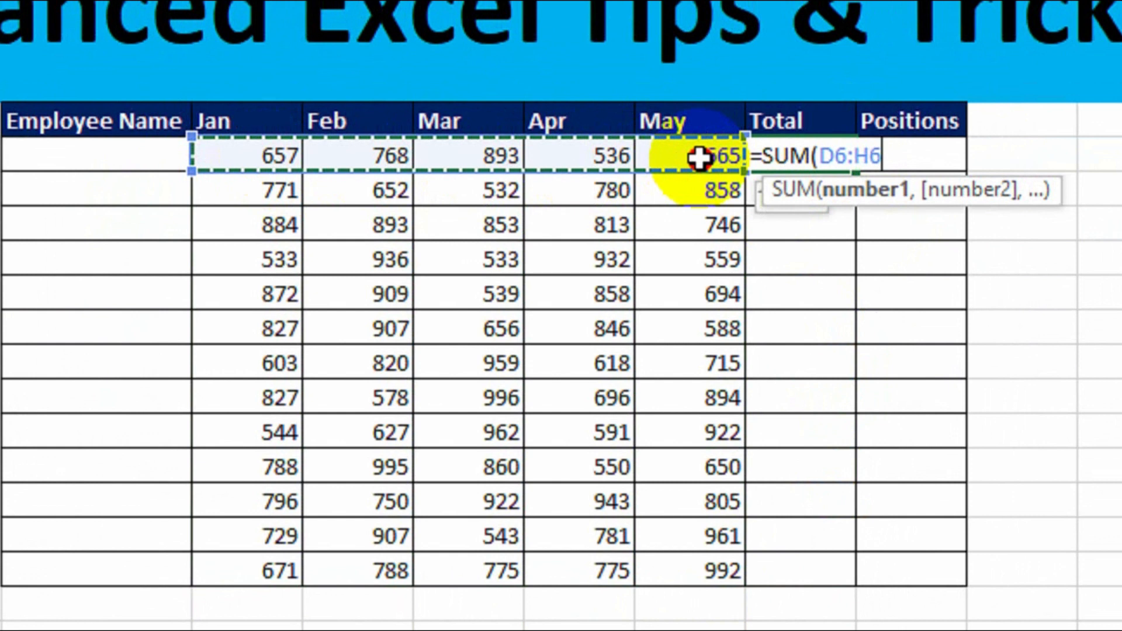
key(ctrl+Return)
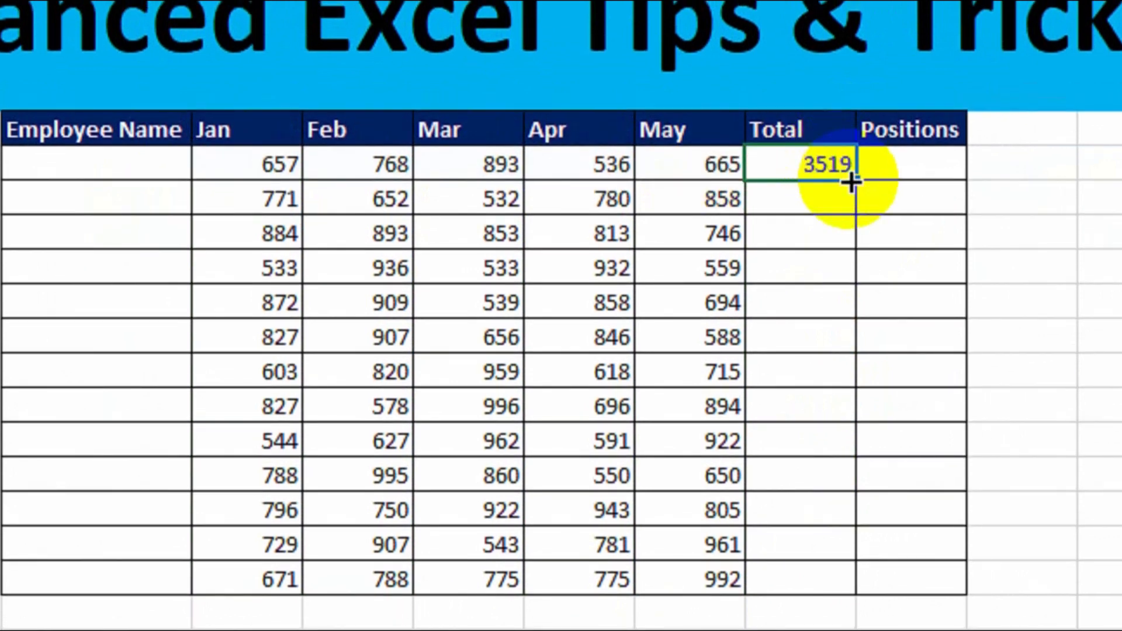
drag(852, 182, 783, 579)
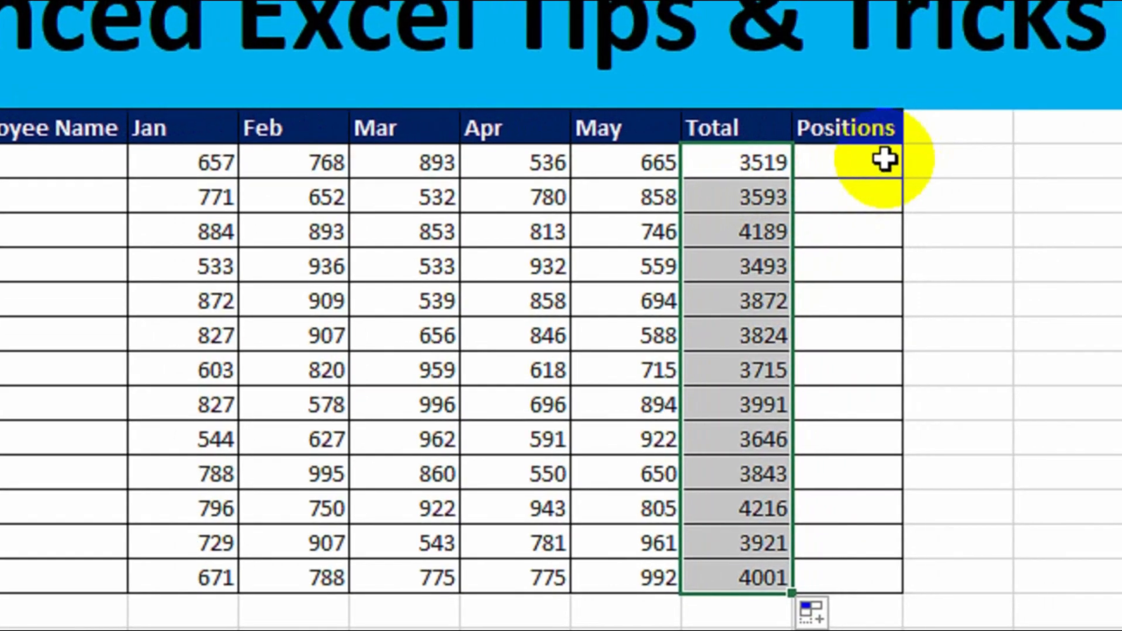
- Enter =RANK(I6,$I$6:$I$18) in the first Positions cell, with the Total range as an absolute reference
click(964, 153)
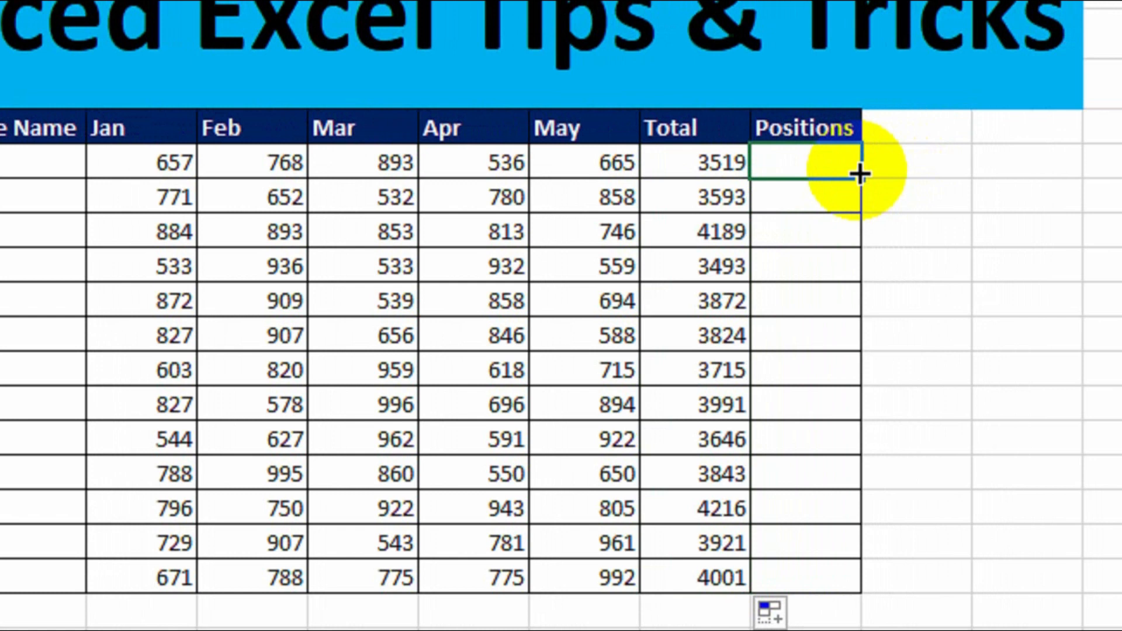
text(=rank)
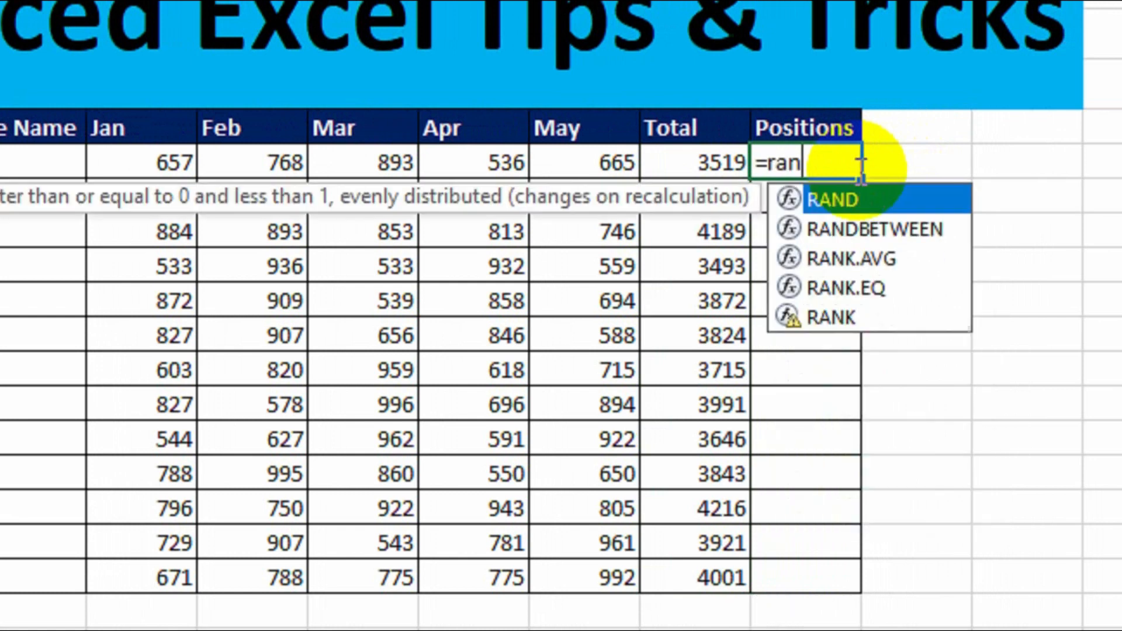
key(Down)
key(Down)
key(Tab)
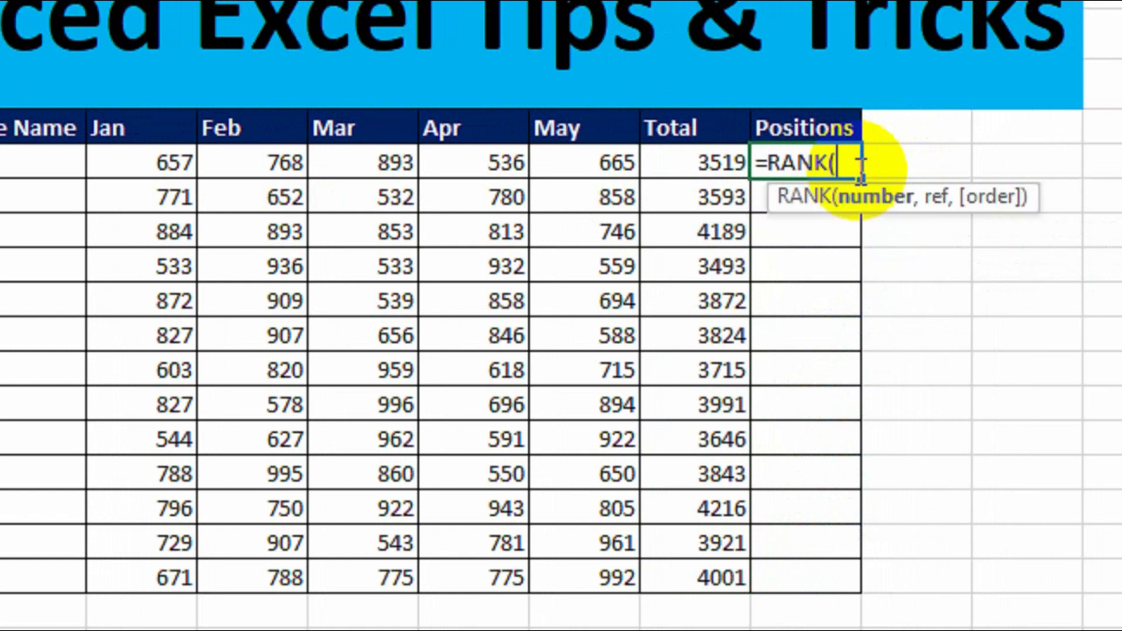
click(707, 167)
text(,)
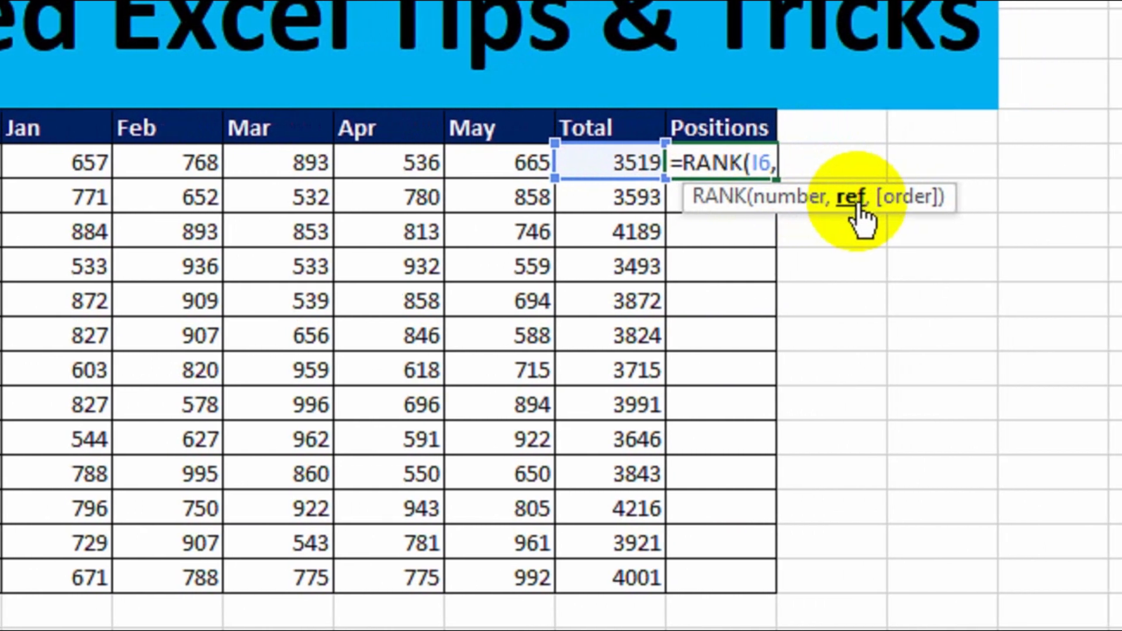
click(611, 161)
drag(611, 164, 602, 577)
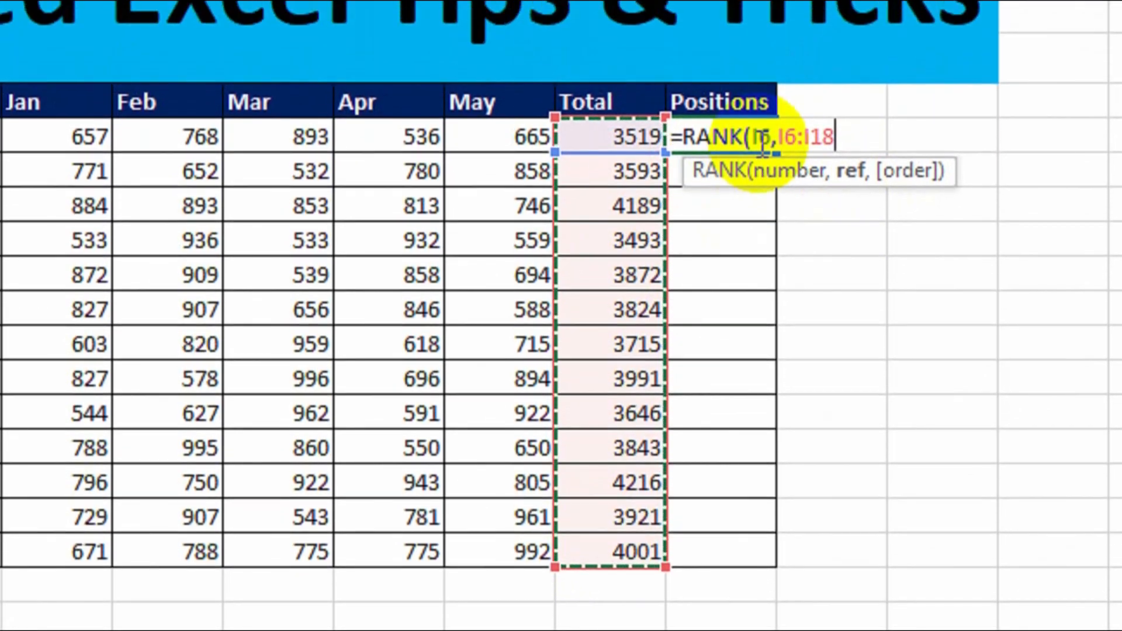
key(F4)
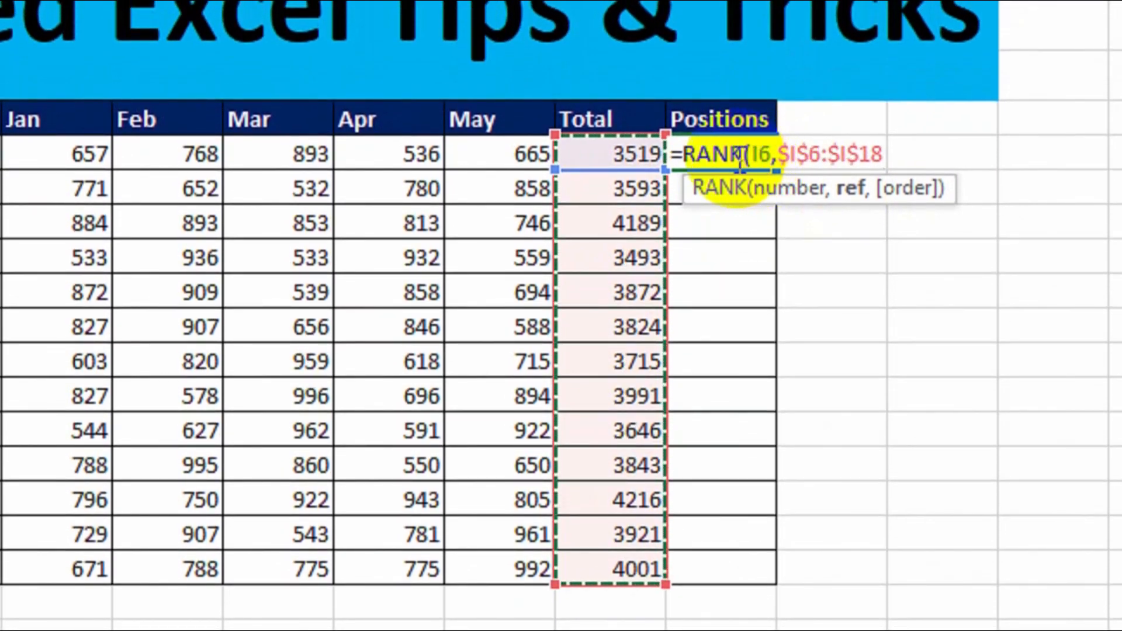
text())
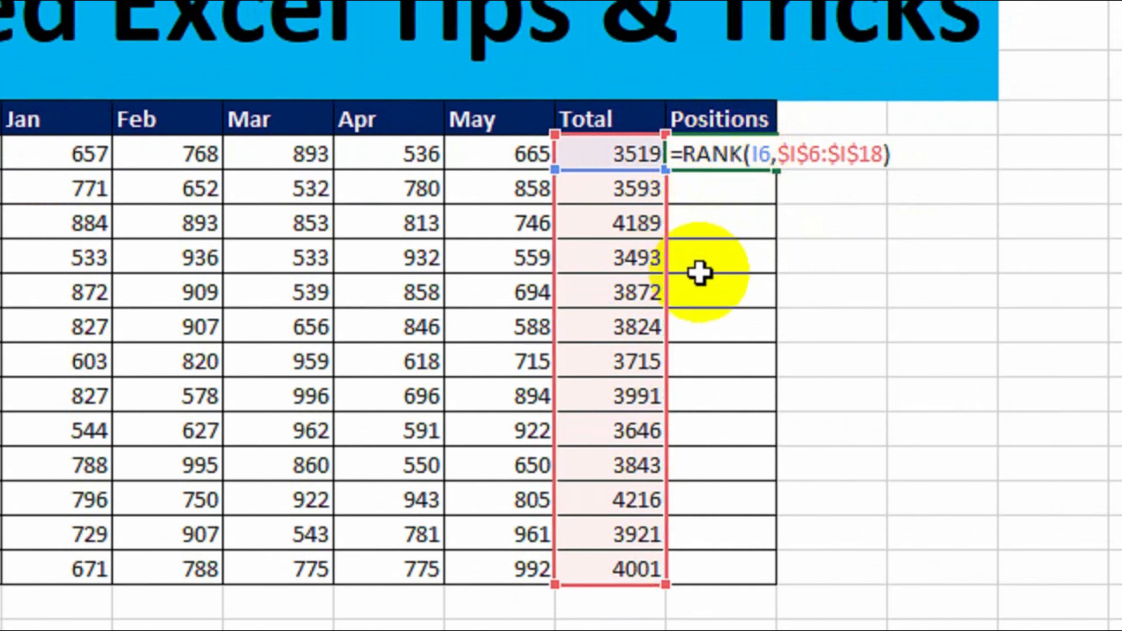
key(Return)
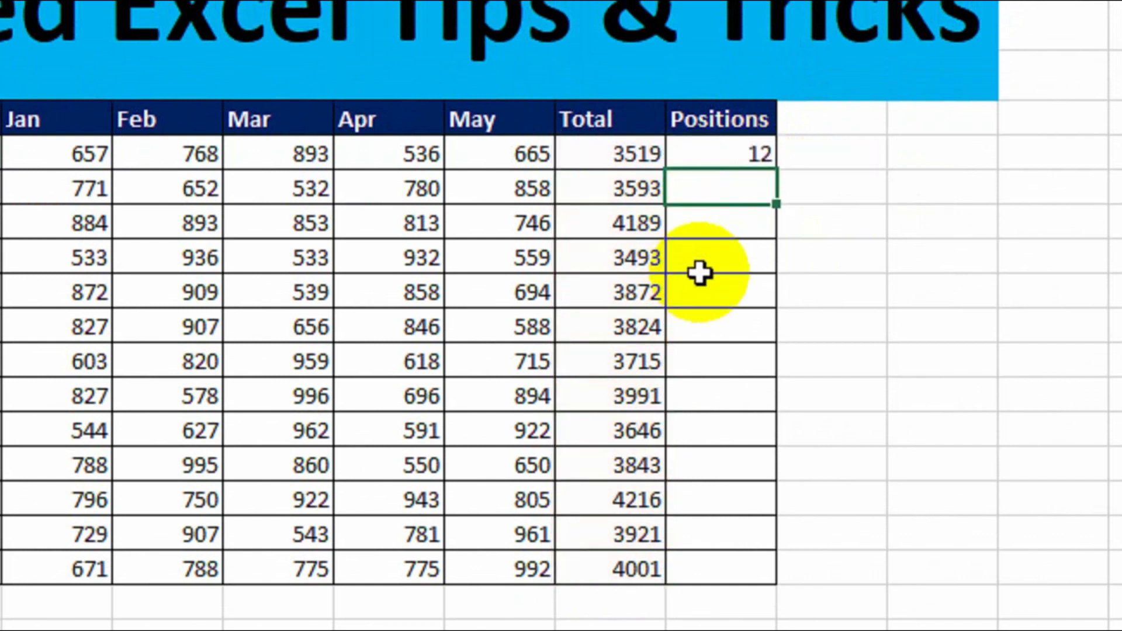
- Fill the RANK formula down the Positions column to the table's last row
click(731, 159)
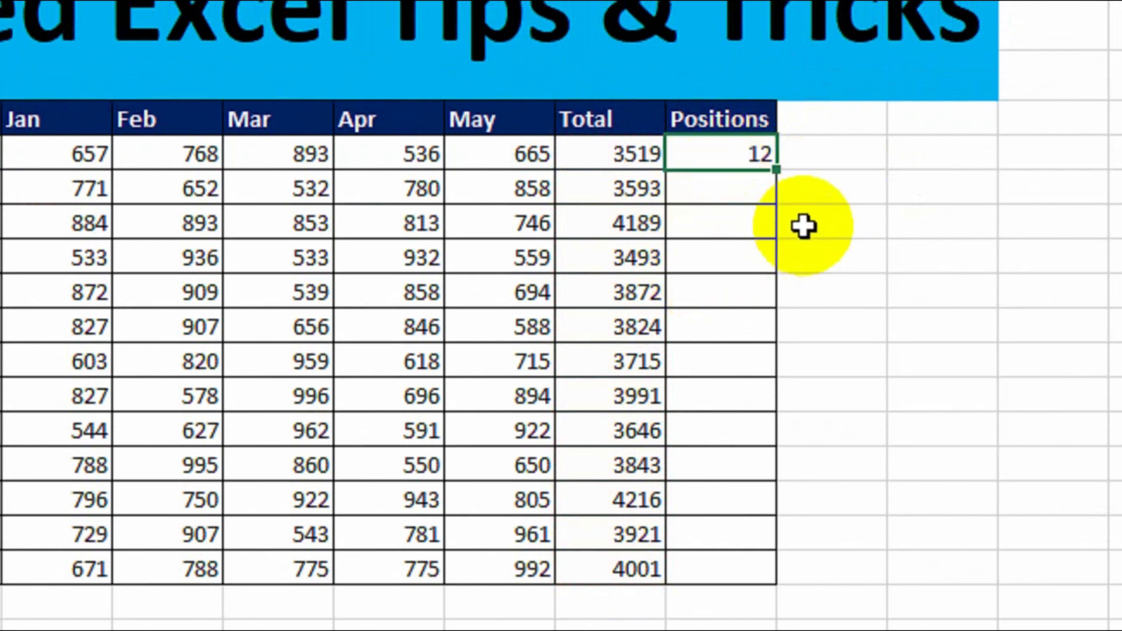
click(623, 162)
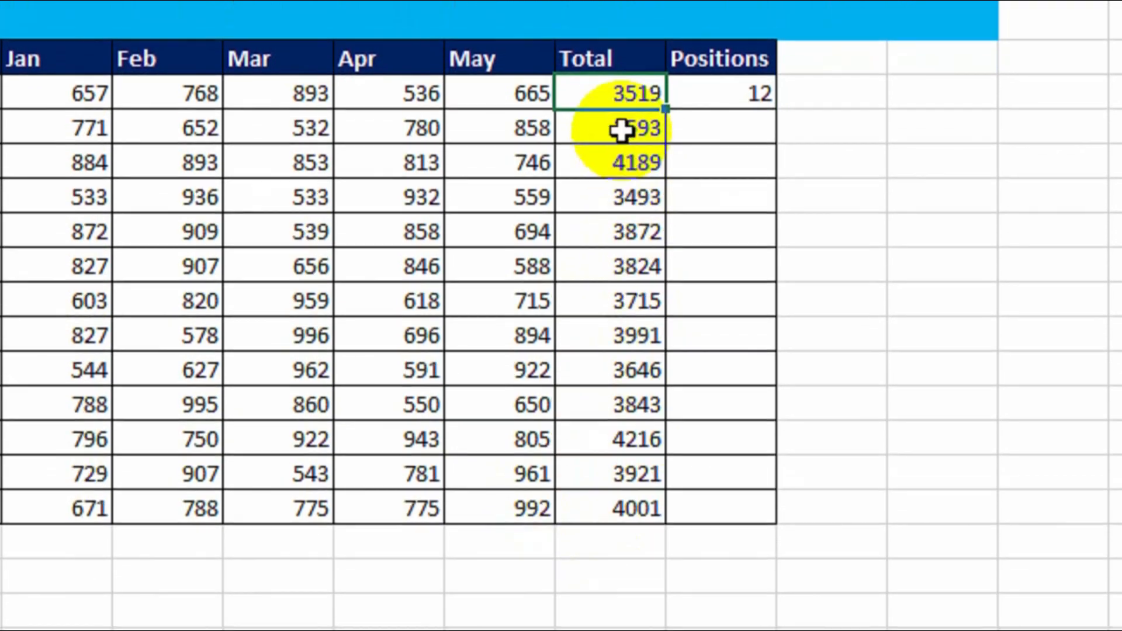
scroll(621, 134, up, 2)
click(733, 143)
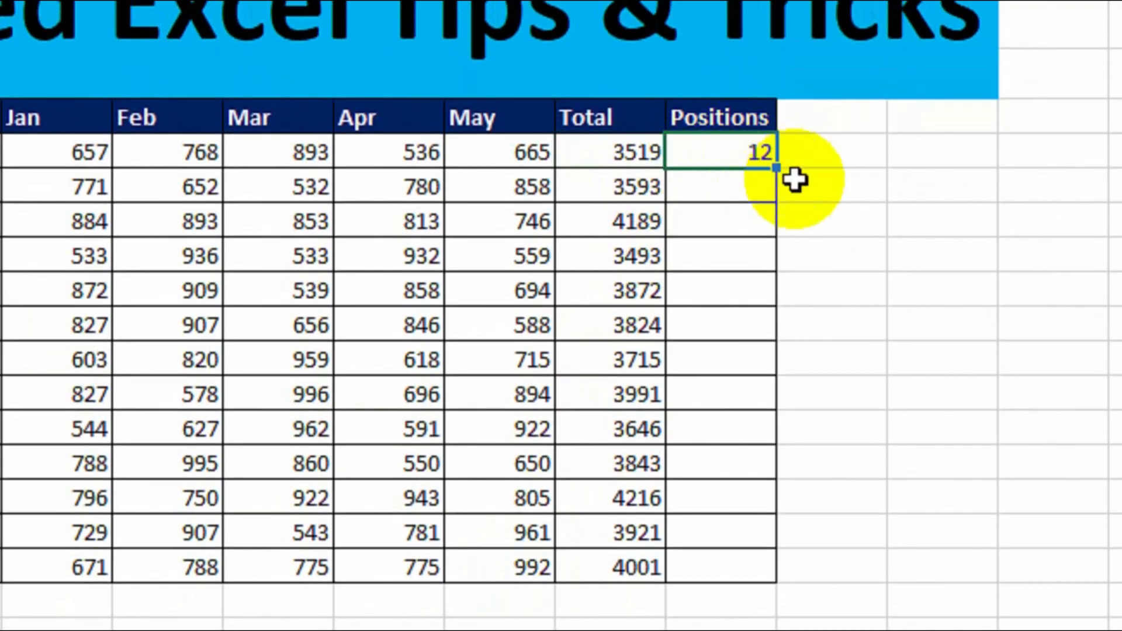
drag(778, 169, 739, 564)
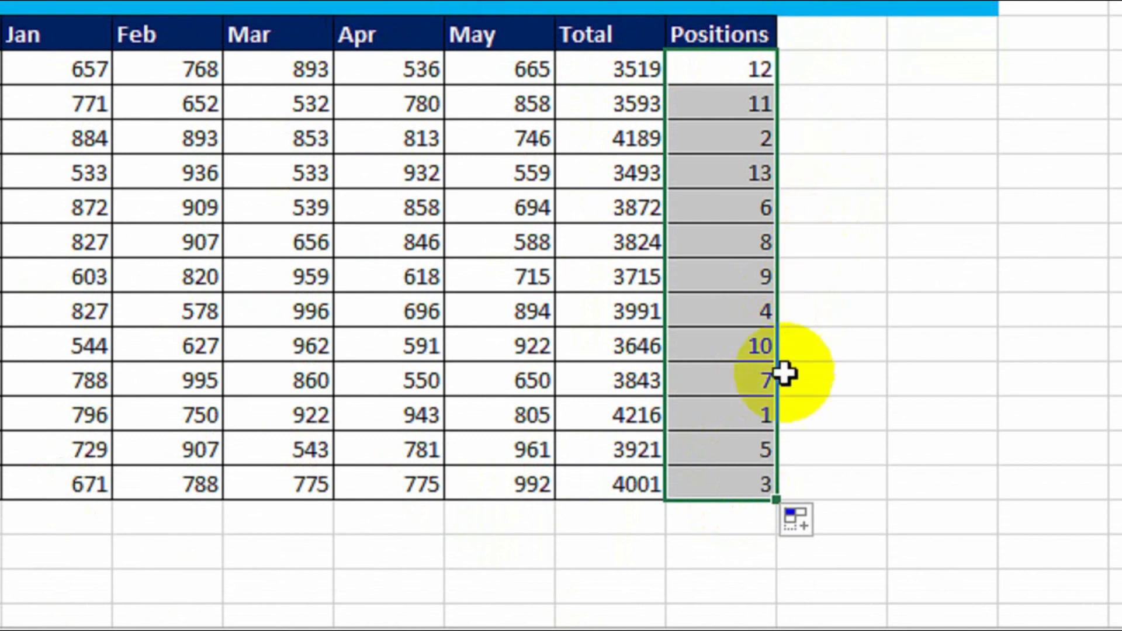
click(734, 412)
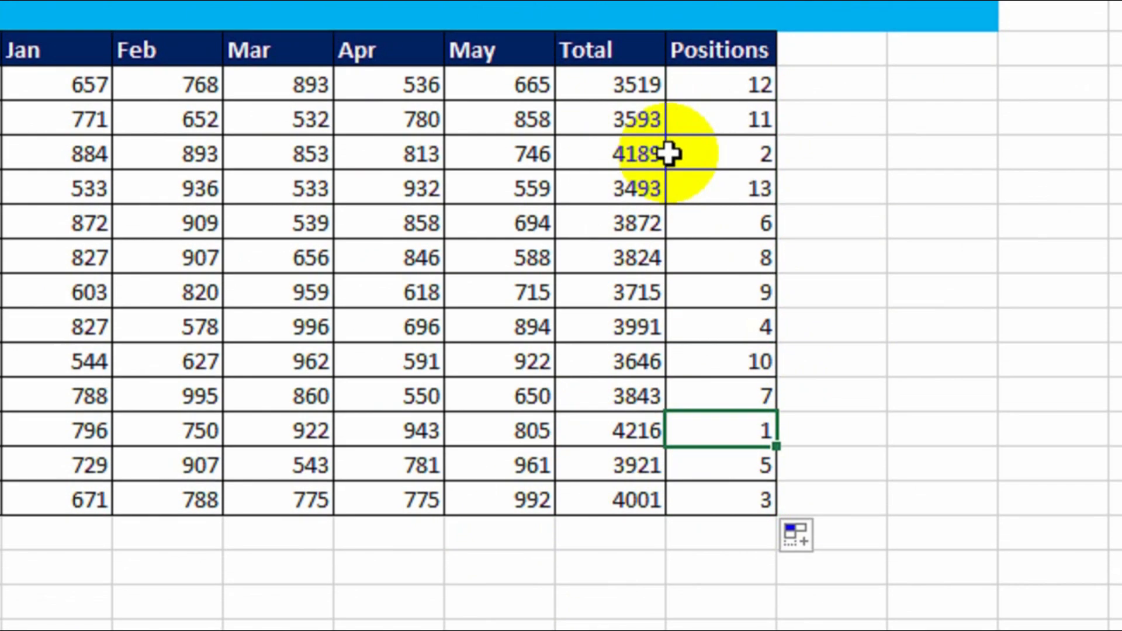
- Examine the monthly figures, Total and Positions columns to compare each rank with the total in its row
click(612, 132)
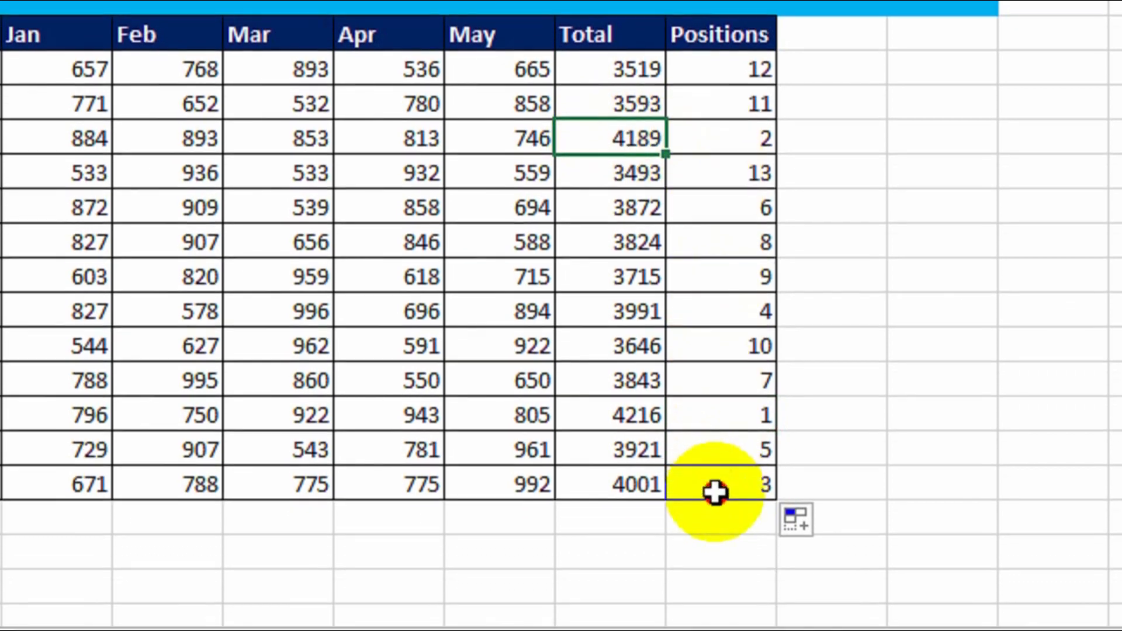
click(716, 491)
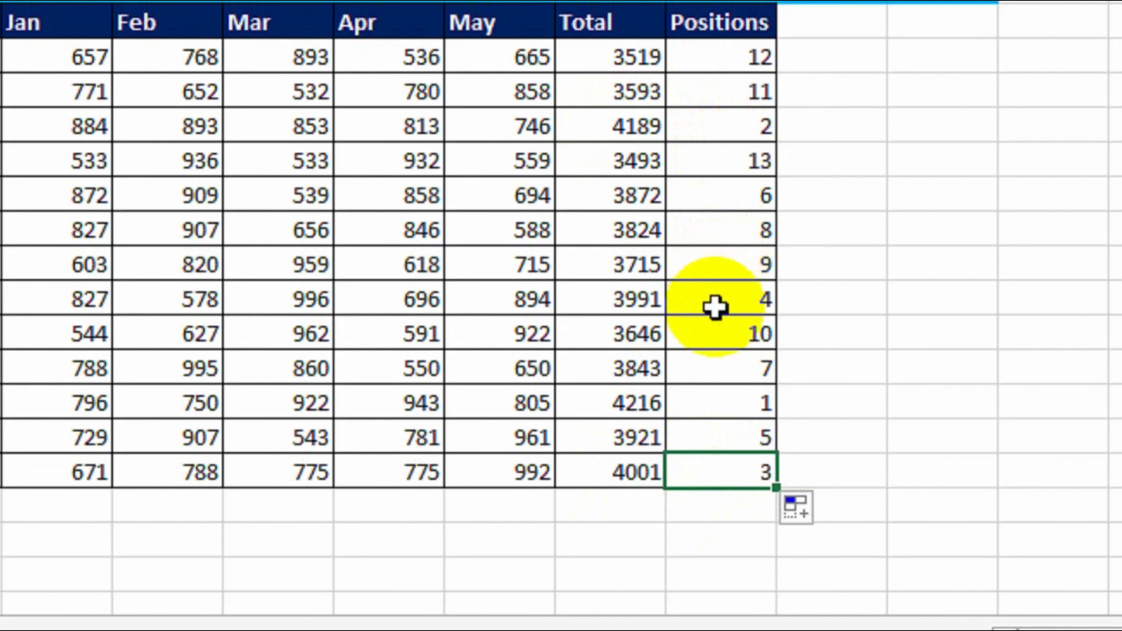
click(716, 283)
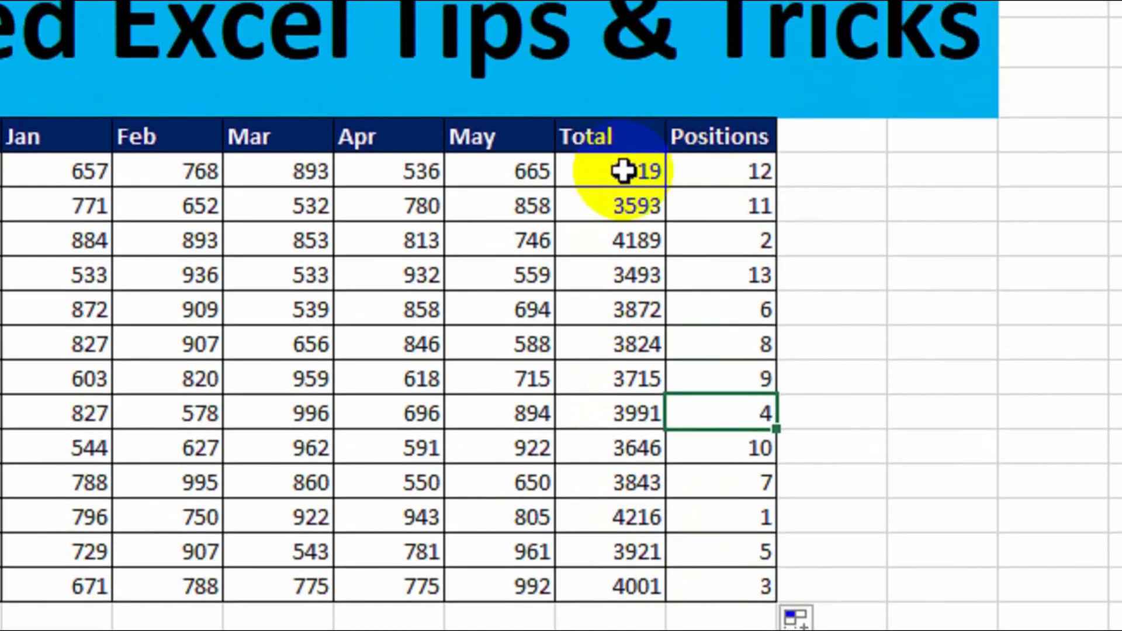
drag(624, 171, 595, 585)
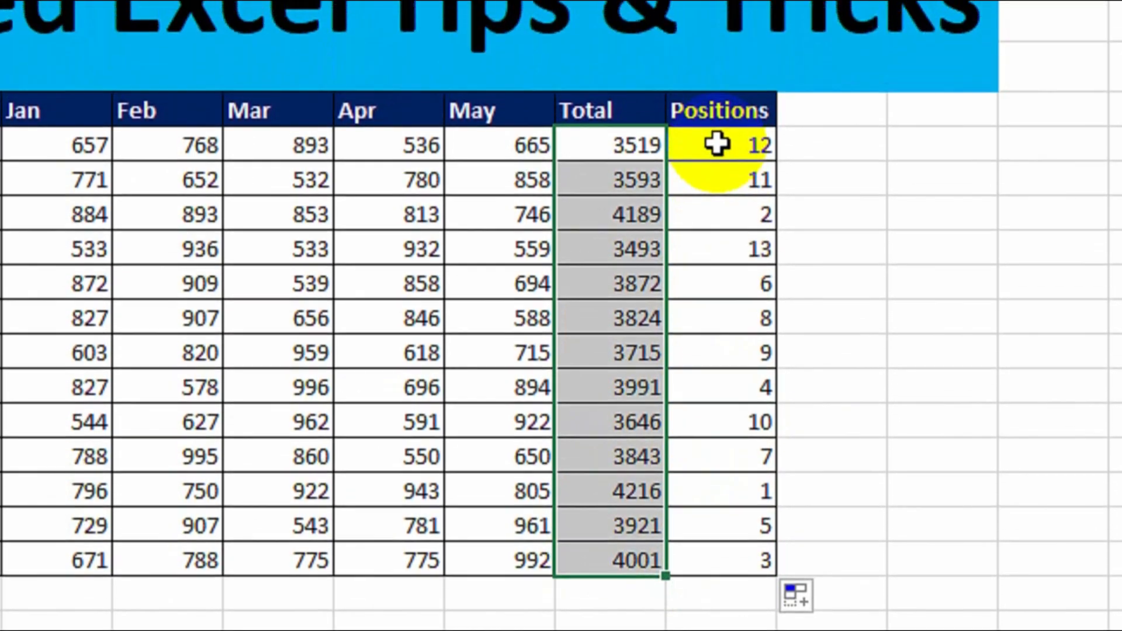
drag(717, 144, 717, 555)
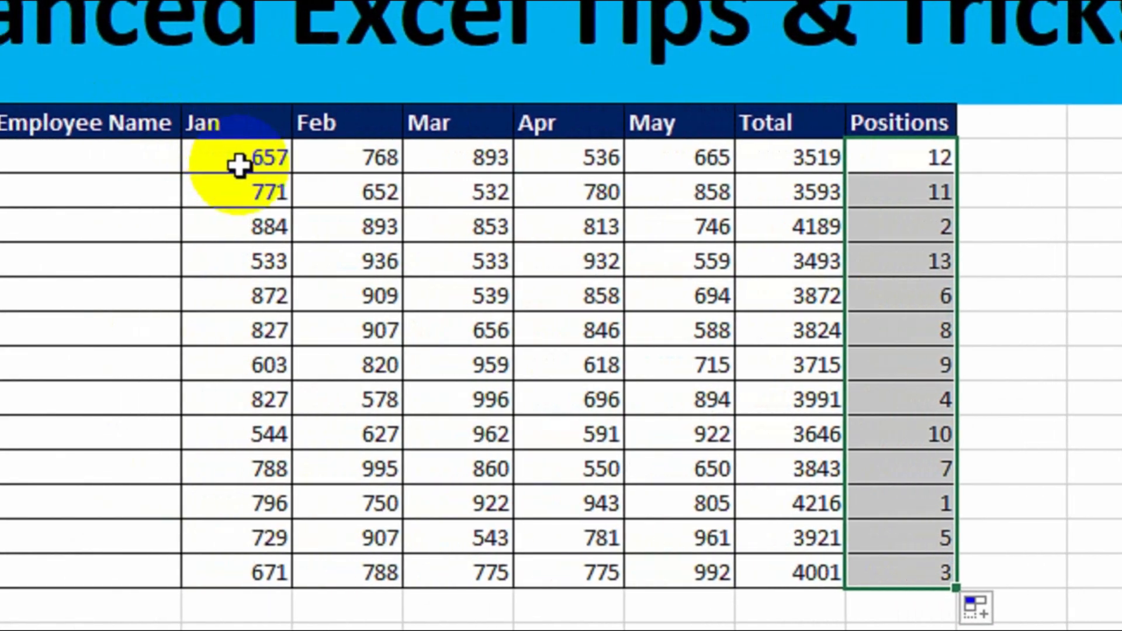
drag(238, 166, 681, 582)
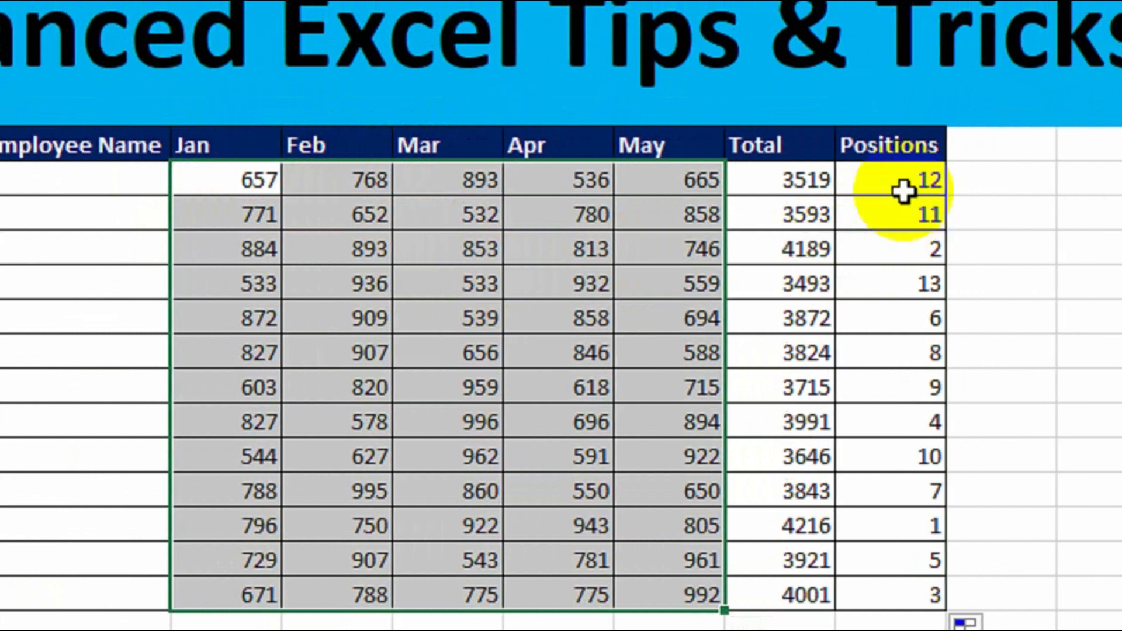
click(951, 185)
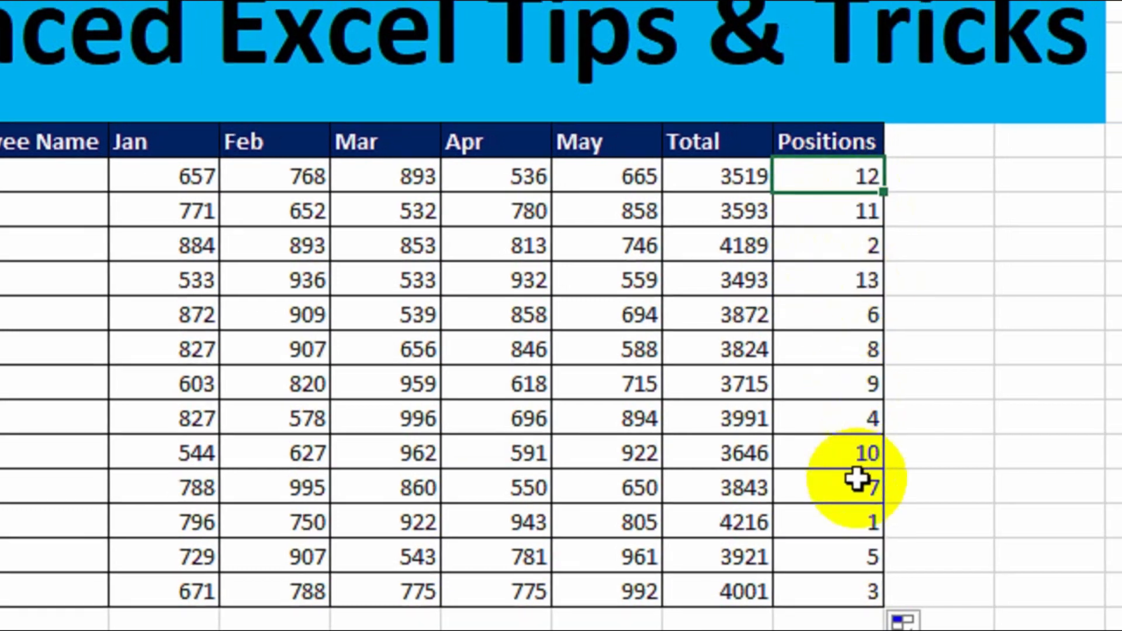
click(852, 525)
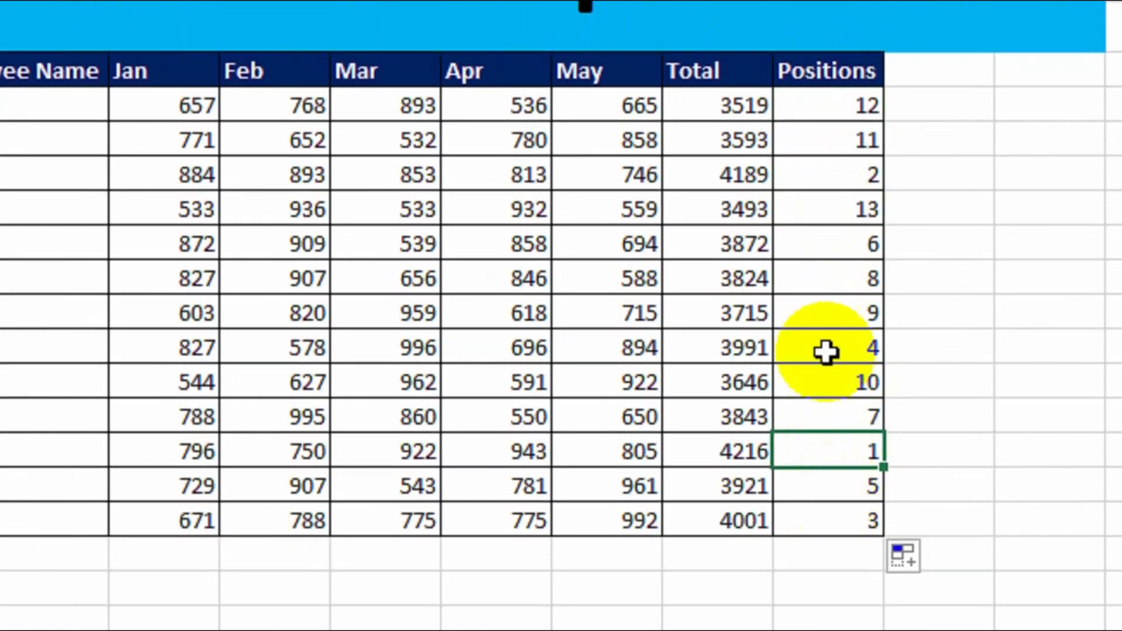
click(821, 222)
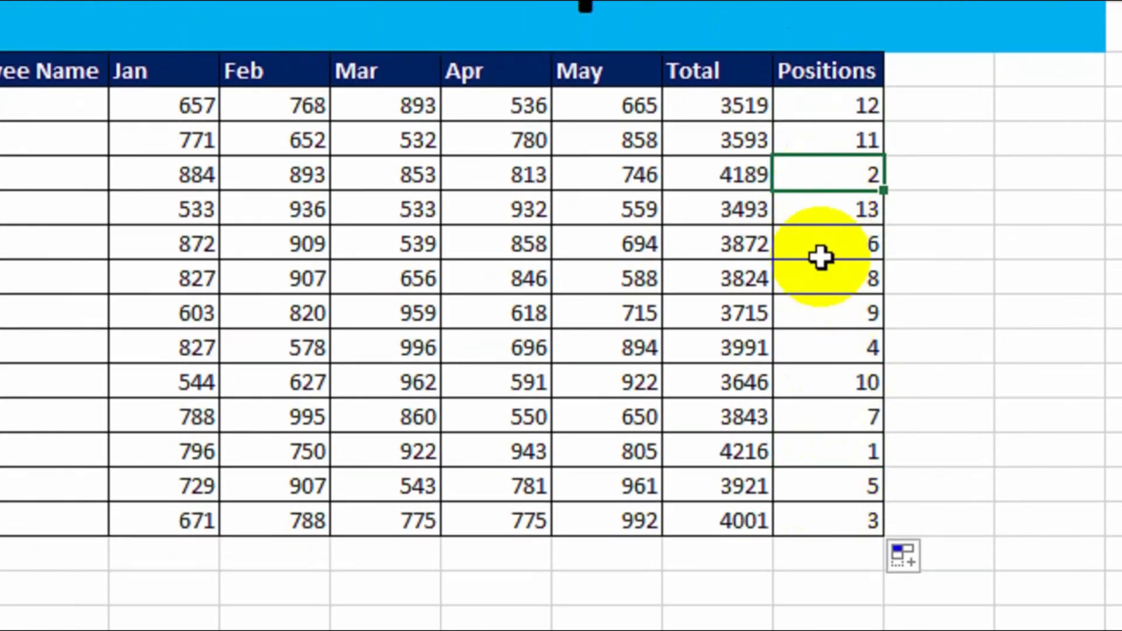
click(813, 411)
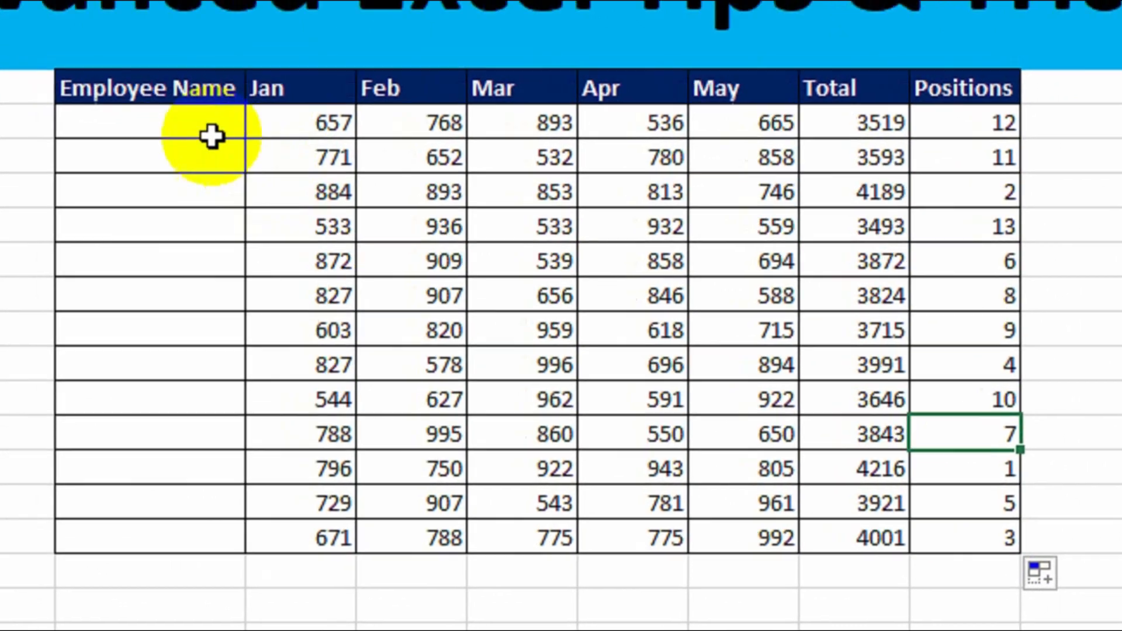
- Turn on filtering for the whole employee table, header row included, and auto-fit the widths of the Employee Name and Positions columns
drag(156, 84, 764, 448)
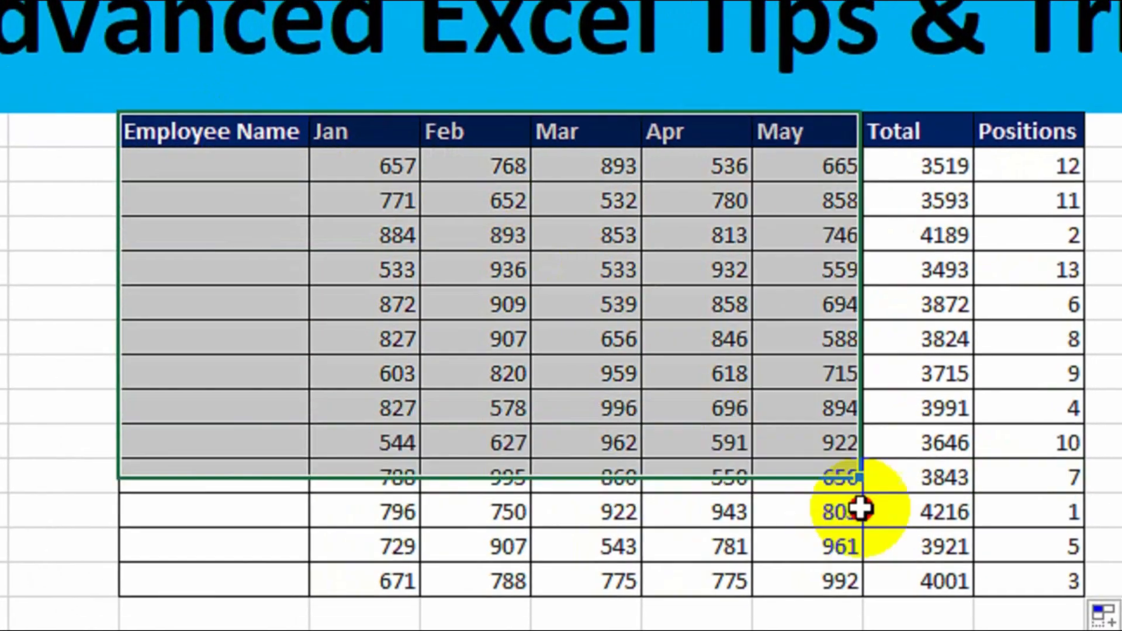
drag(860, 509, 995, 588)
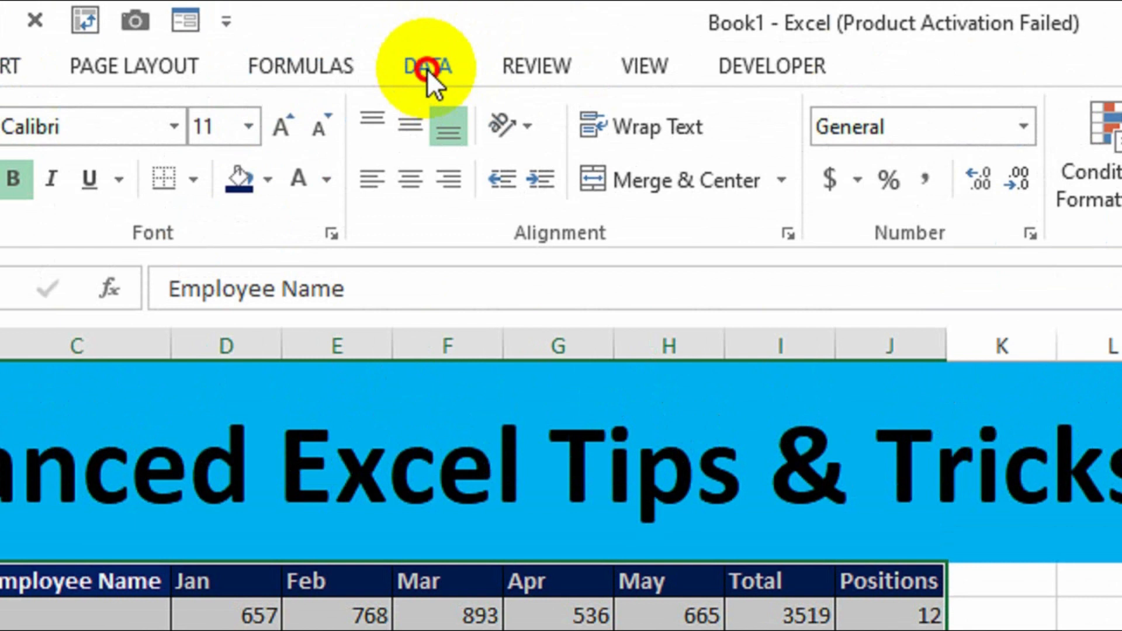
click(427, 68)
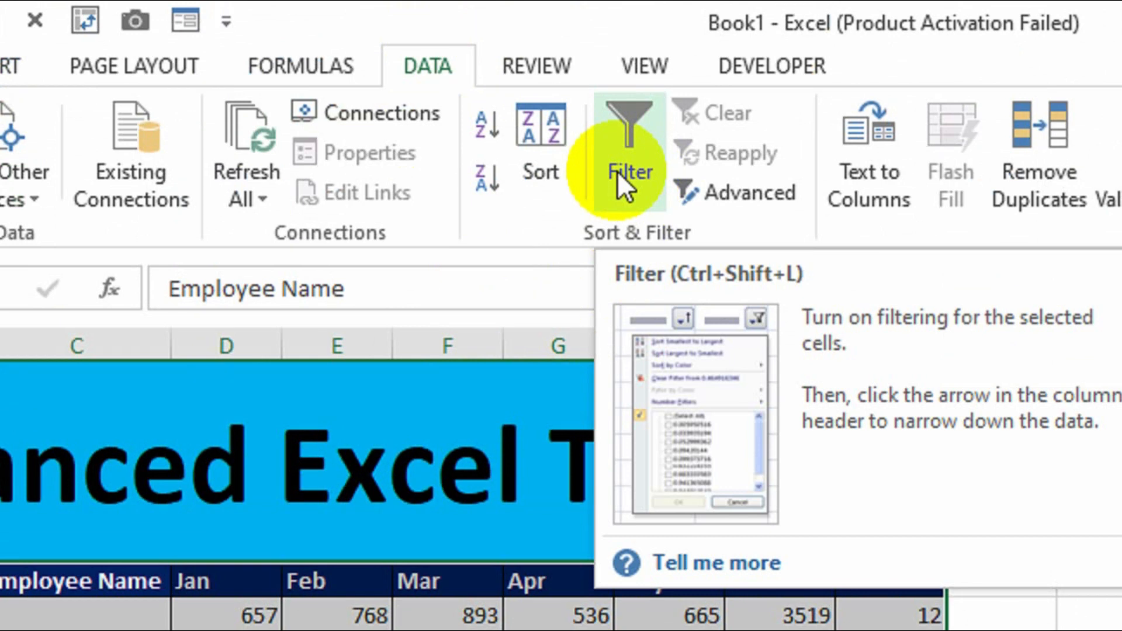
click(630, 178)
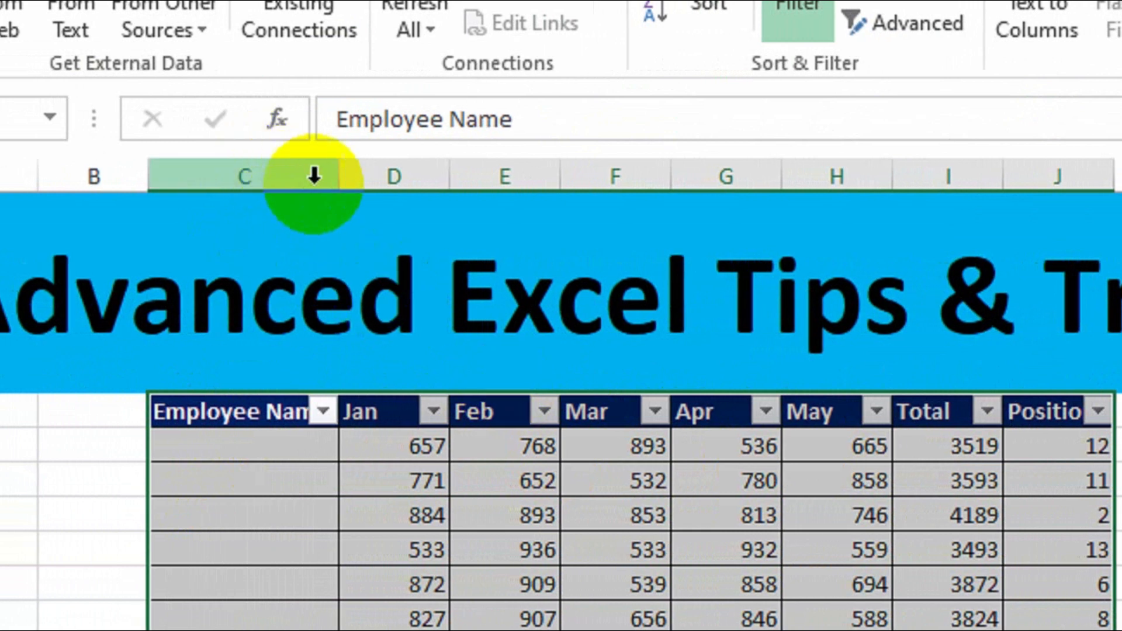
double_click(337, 183)
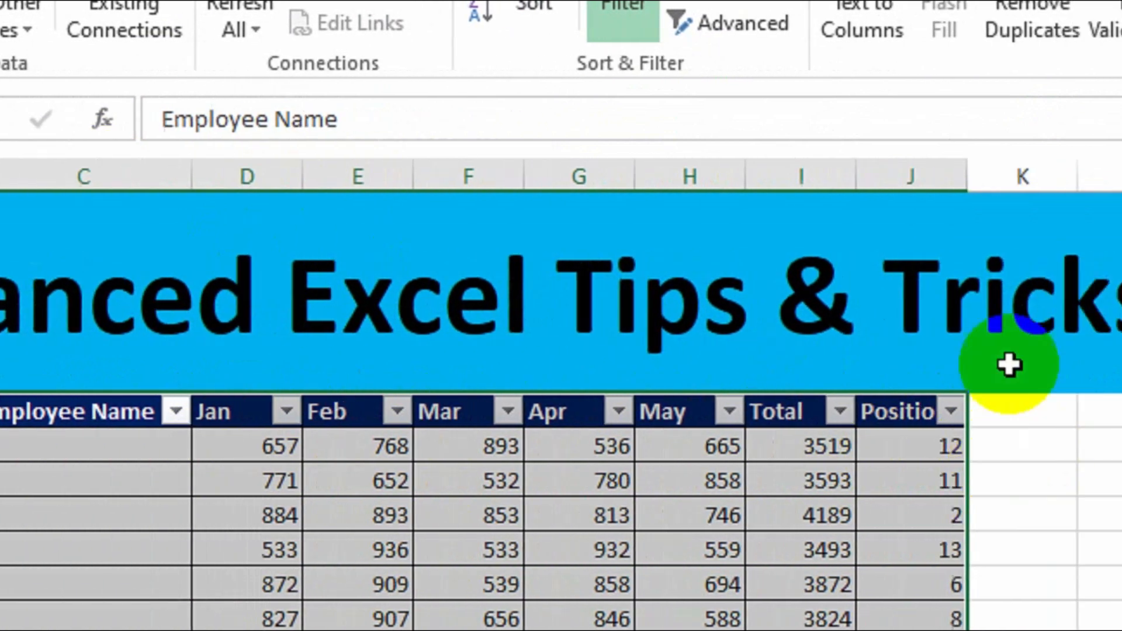
double_click(858, 182)
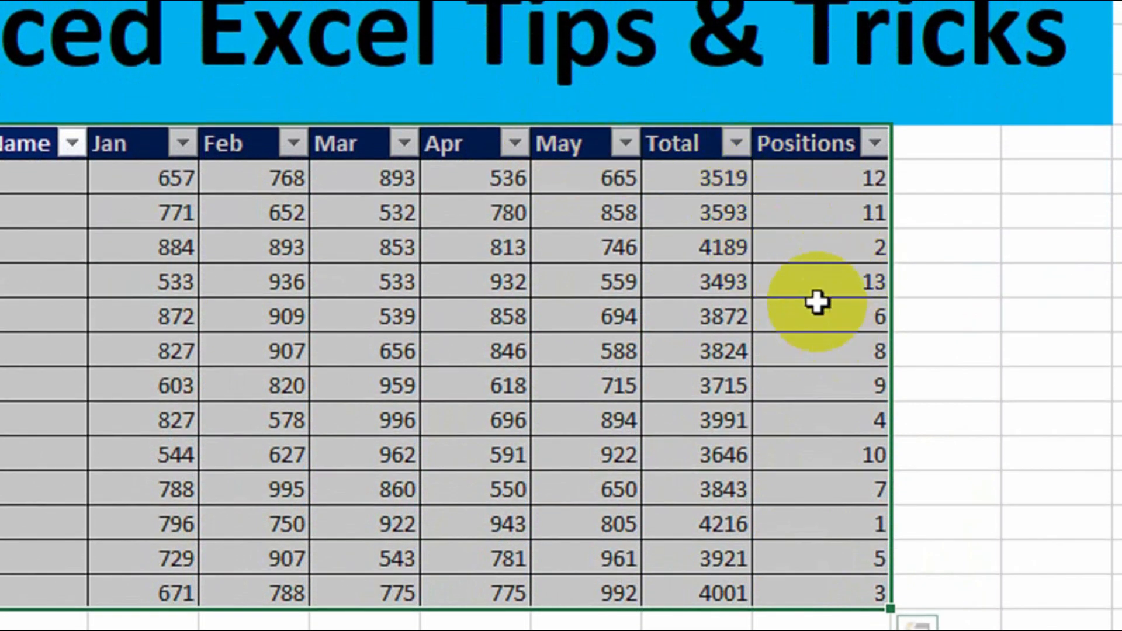
- Sort the table by the Positions column from smallest to largest
click(806, 210)
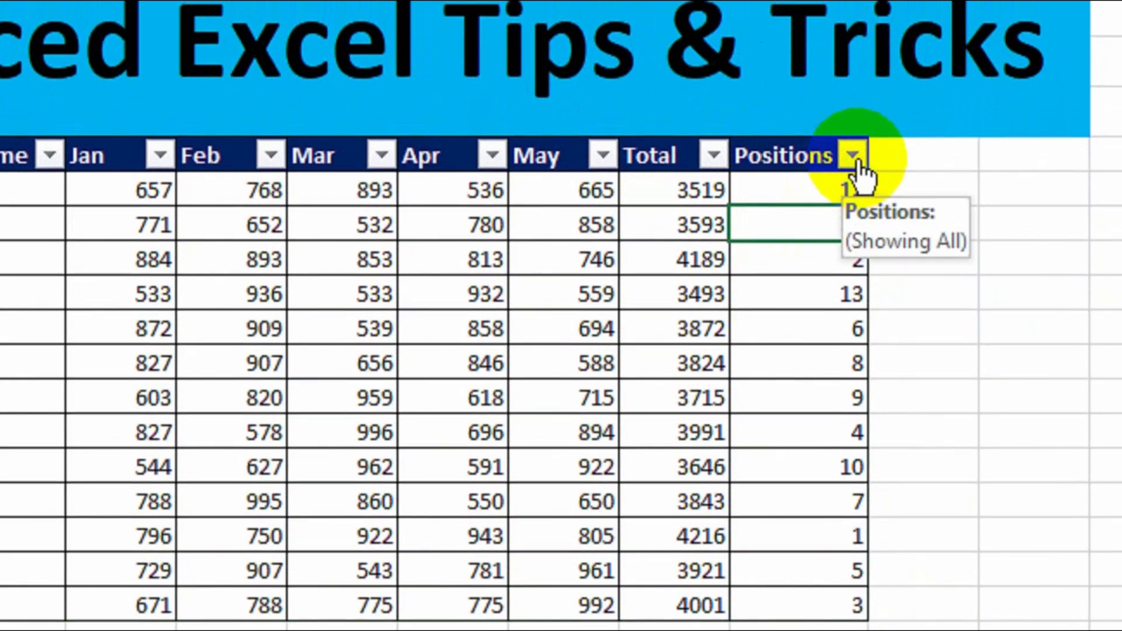
click(853, 156)
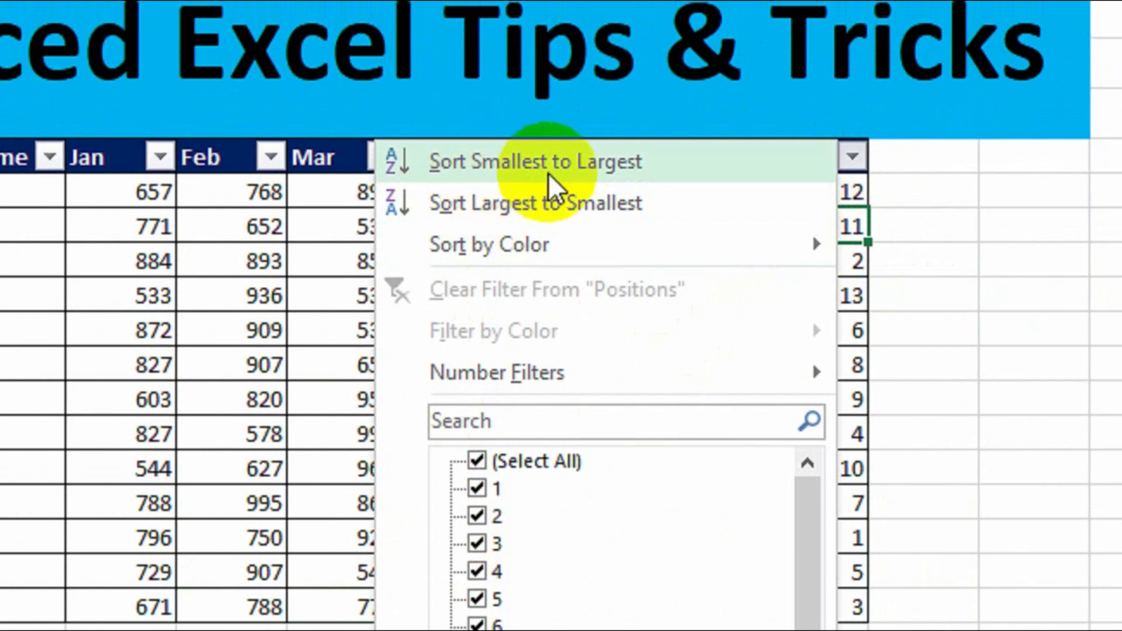
click(595, 167)
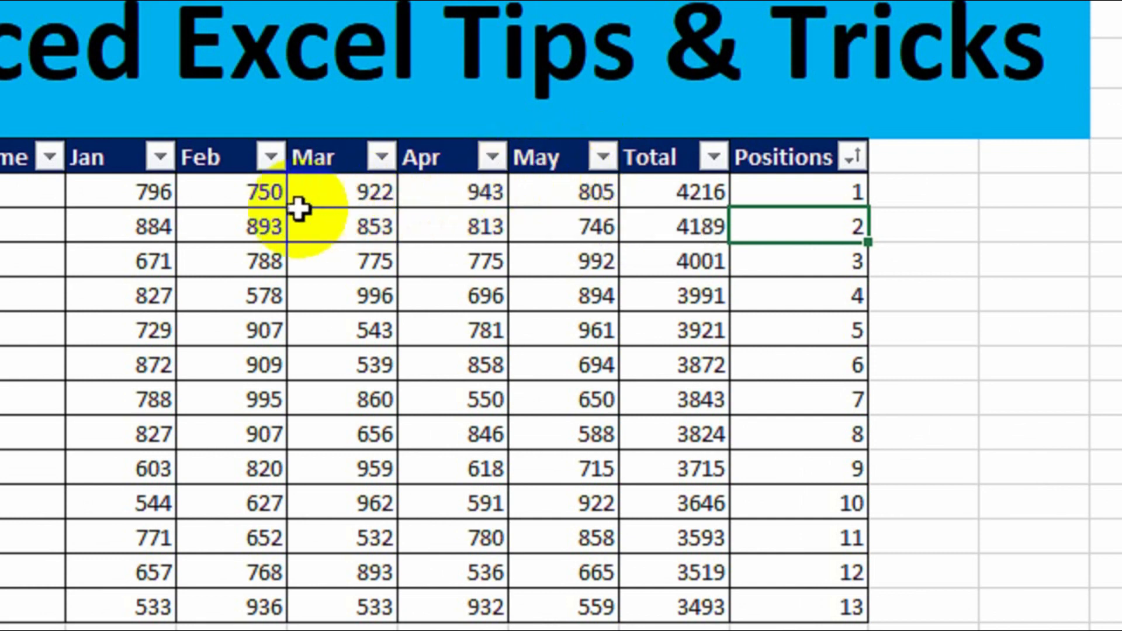
- Examine the sorted table row by row, comparing each position with its total and checking the order of the Positions column
drag(839, 196, 807, 607)
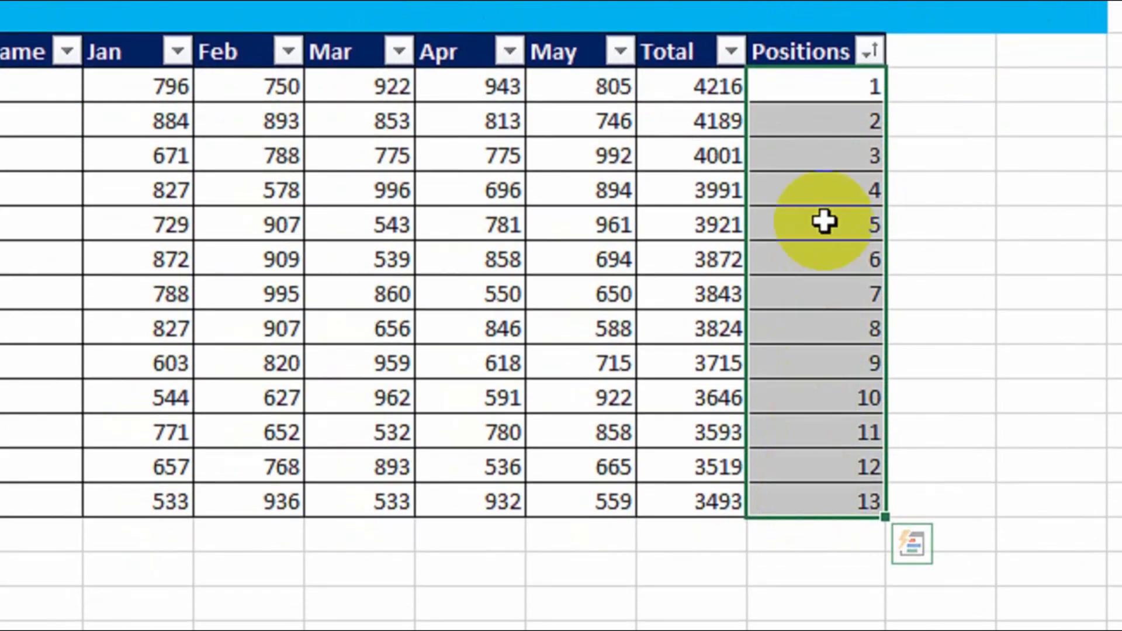
click(824, 224)
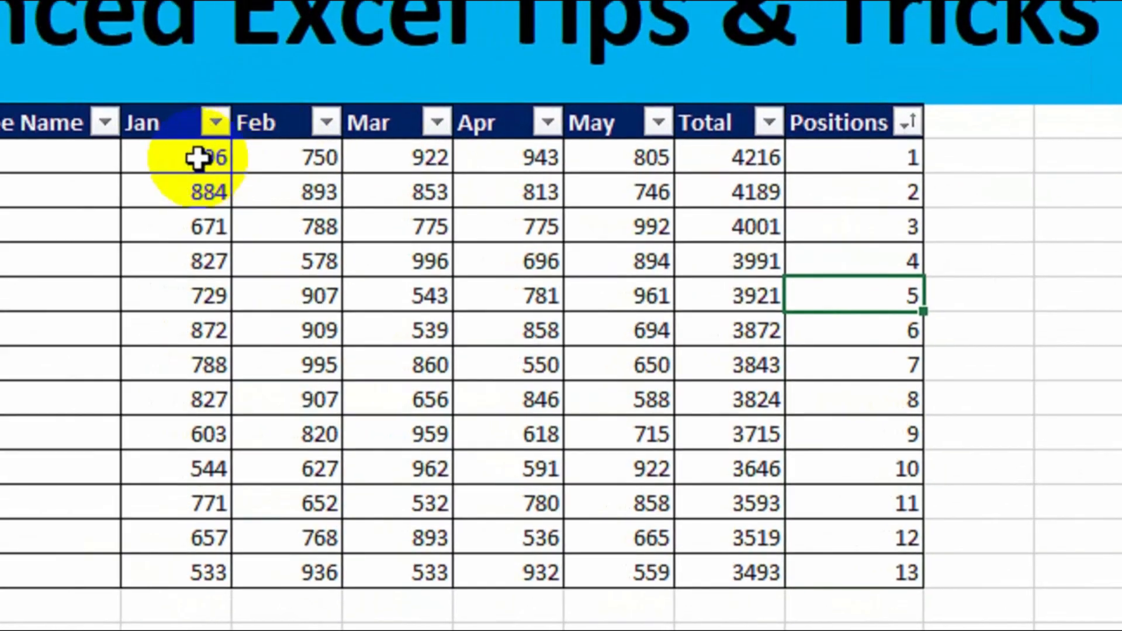
click(824, 157)
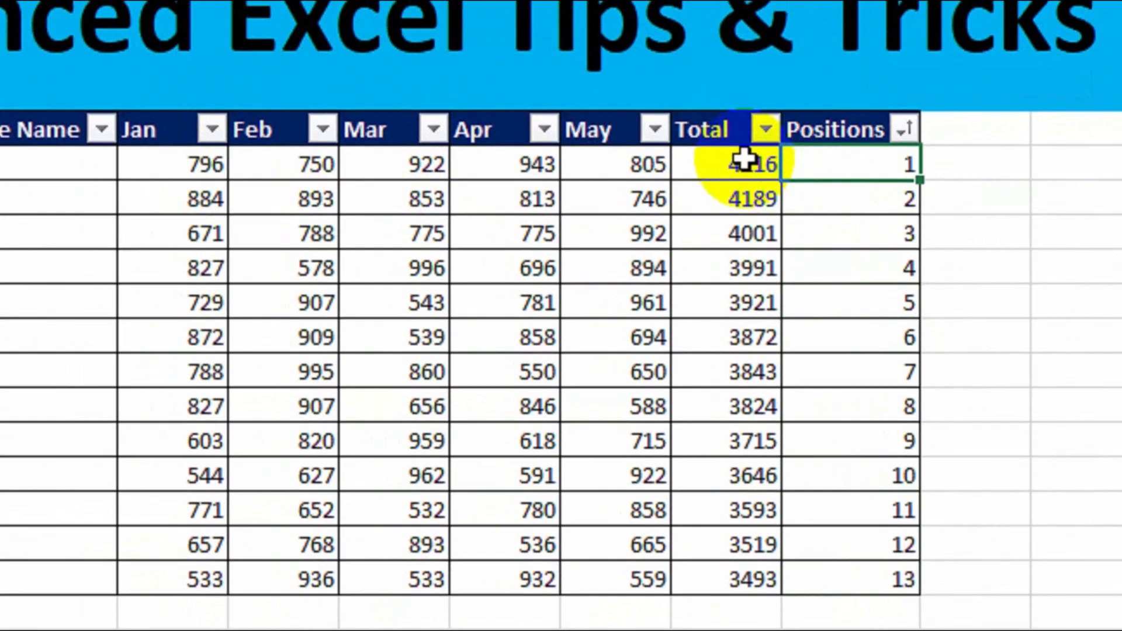
drag(821, 159, 187, 158)
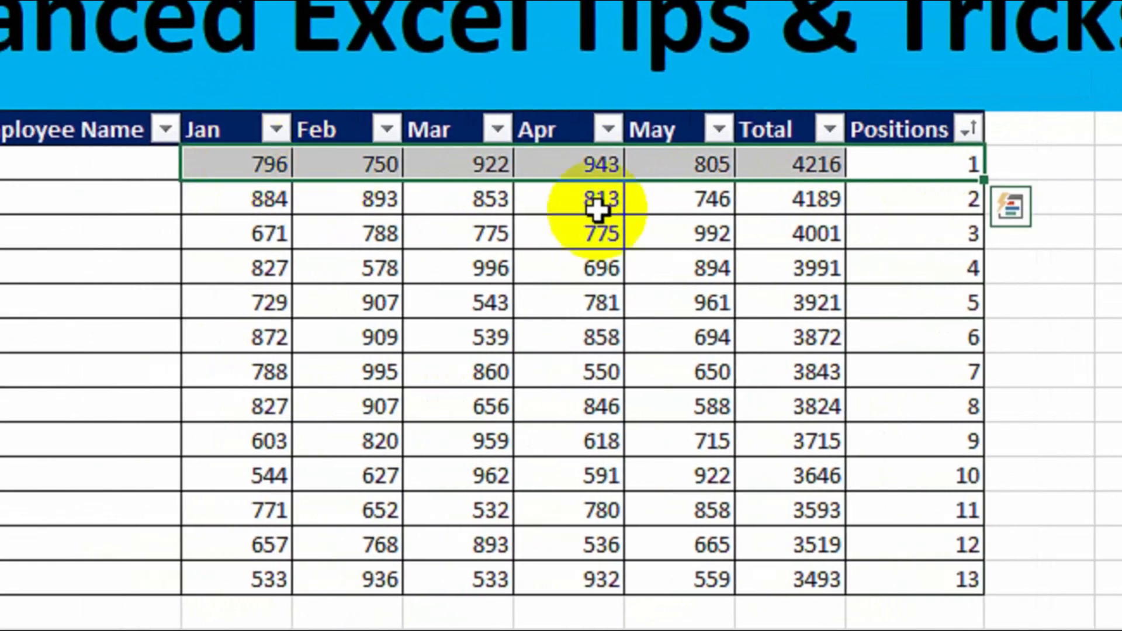
drag(896, 200, 803, 201)
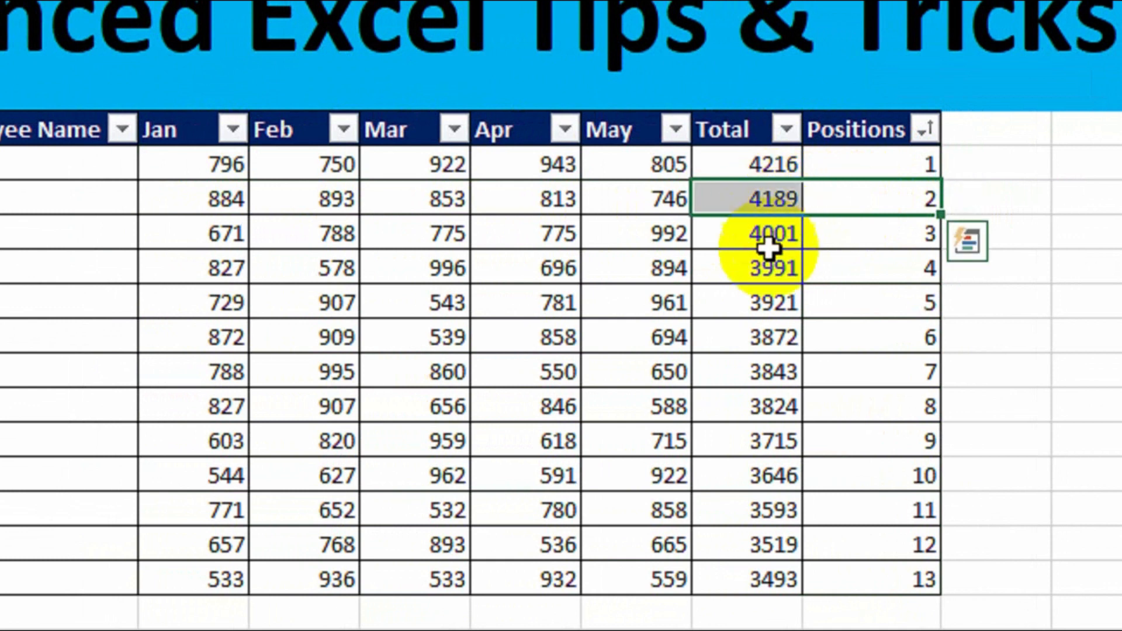
drag(864, 246, 762, 238)
drag(838, 258, 767, 268)
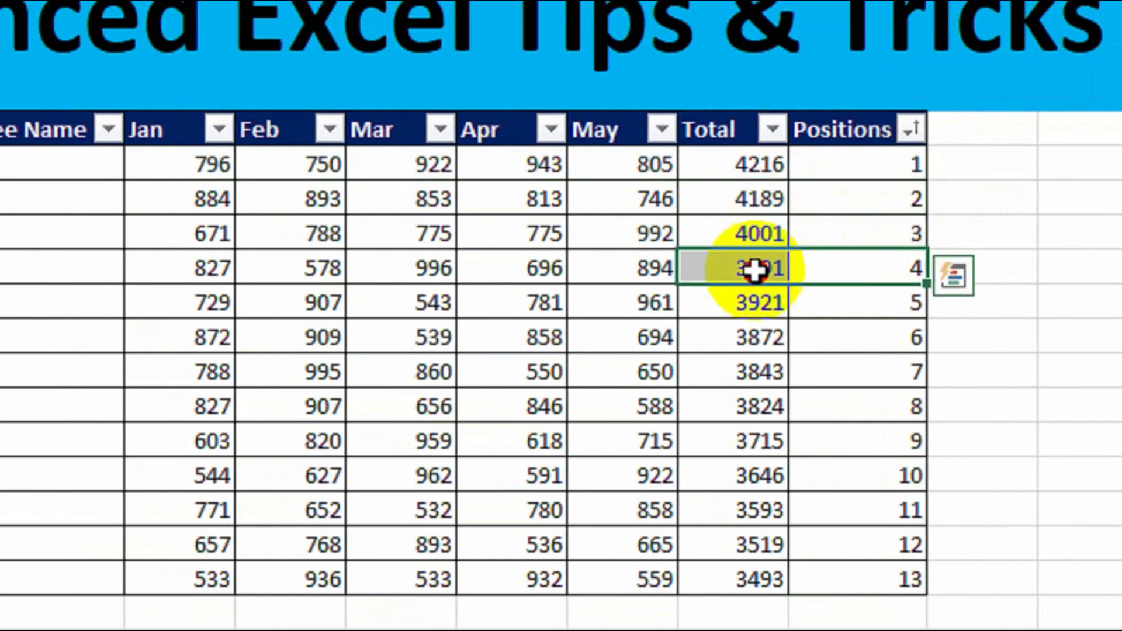
drag(836, 302, 753, 316)
drag(830, 336, 771, 343)
drag(819, 376, 754, 383)
drag(834, 412, 754, 409)
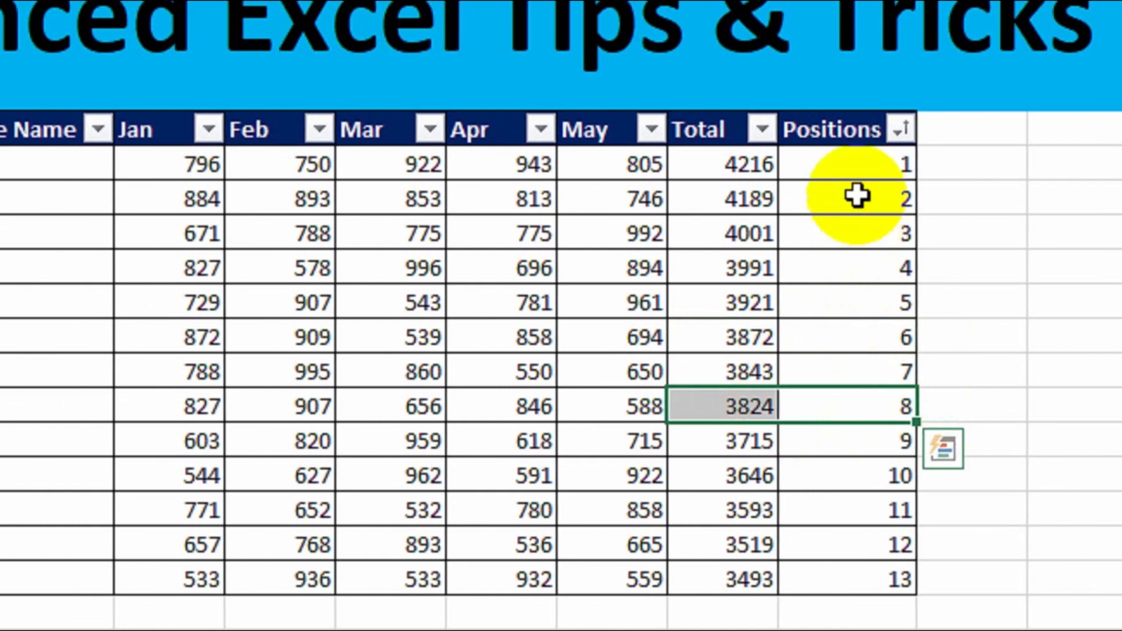
click(867, 175)
drag(857, 179, 853, 576)
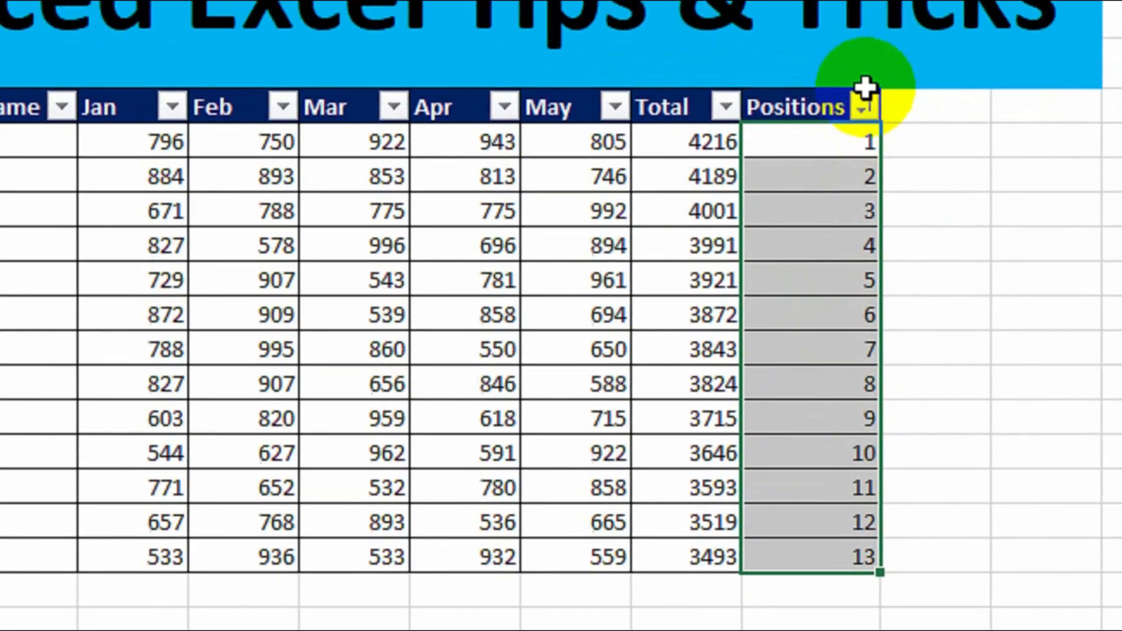
- Sort the table by the Positions column from largest to smallest and review the resulting order
click(858, 133)
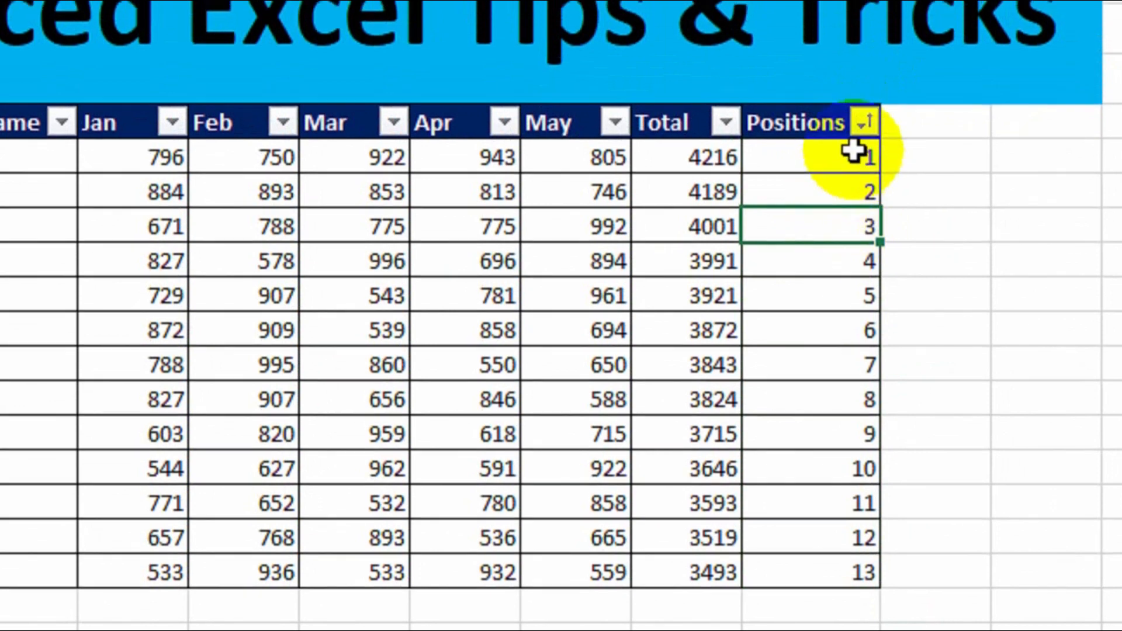
click(855, 153)
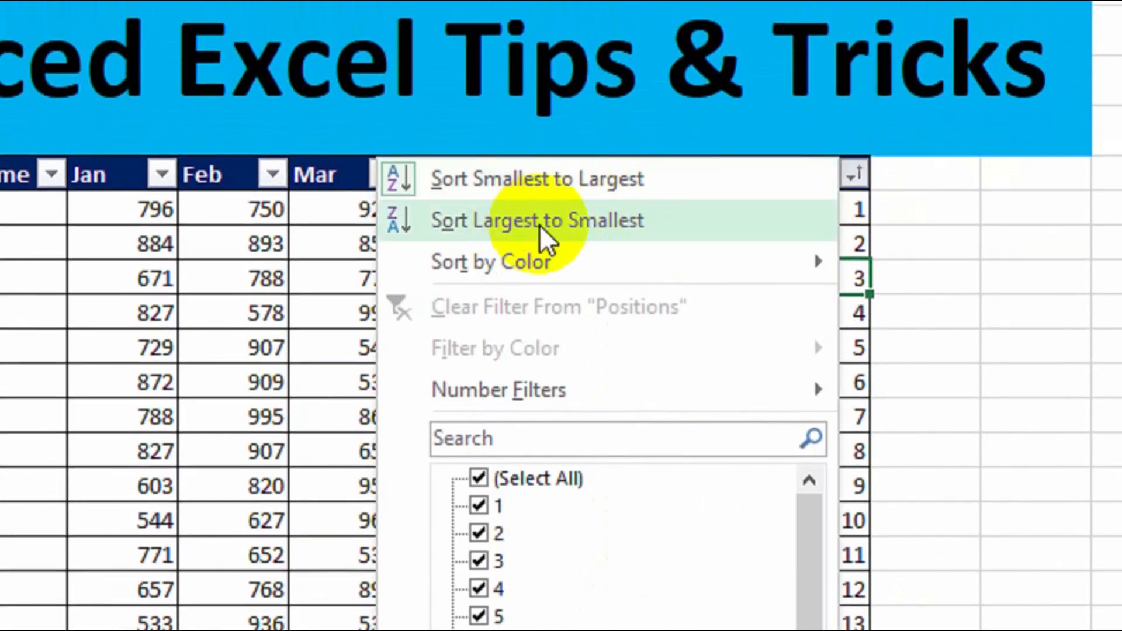
click(574, 225)
drag(814, 212, 770, 585)
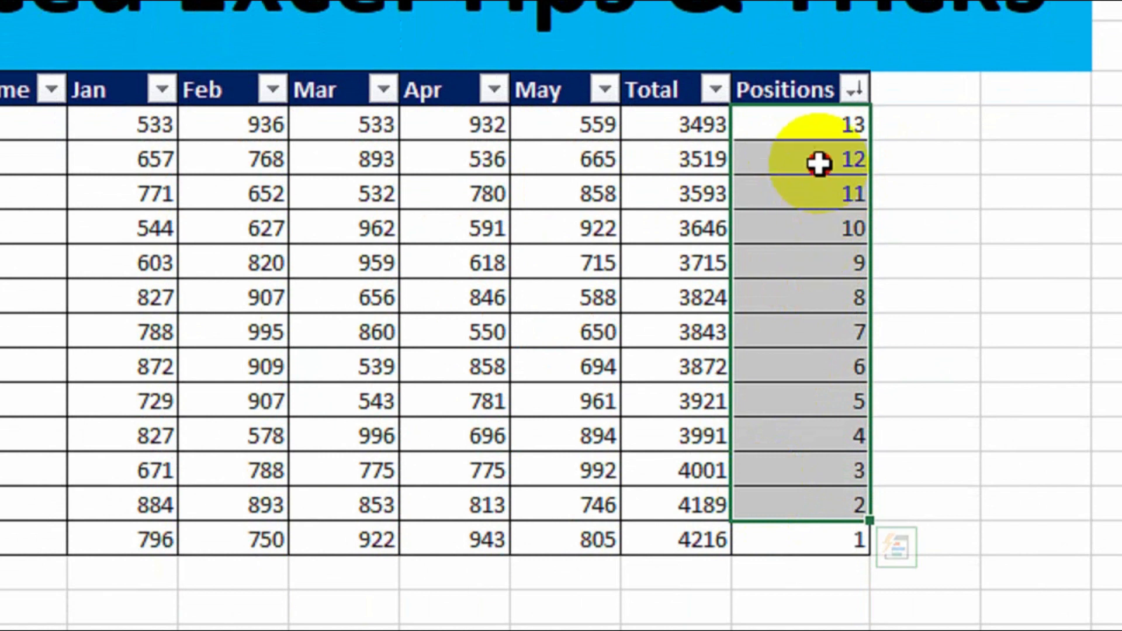
- Re-sort the table by the Positions column in ascending order, smallest to largest
click(818, 164)
click(855, 89)
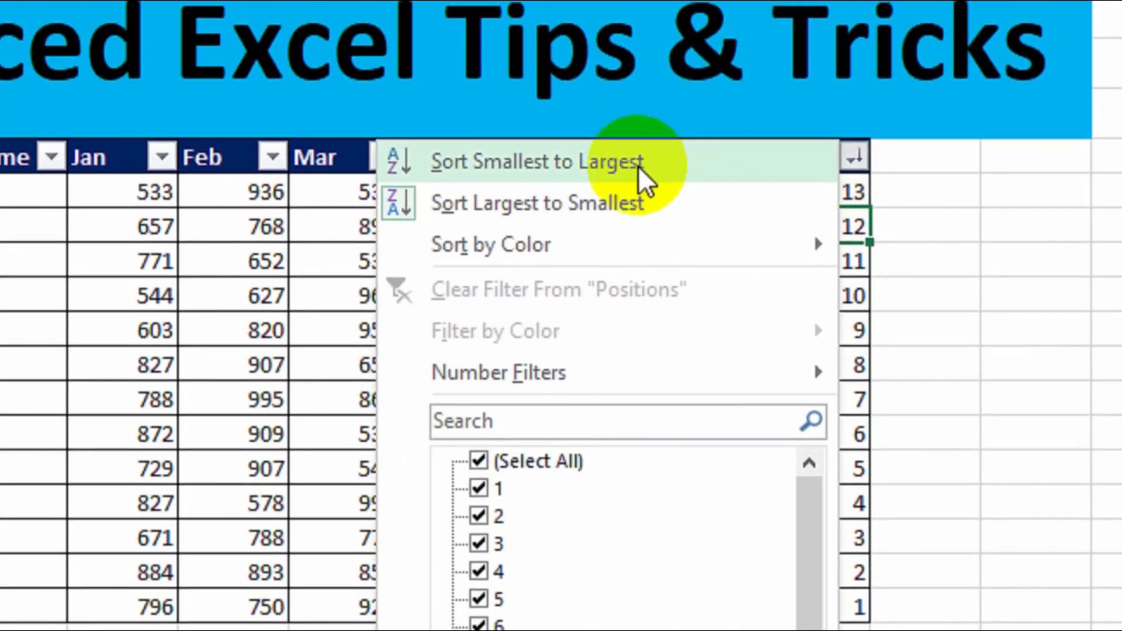
click(602, 159)
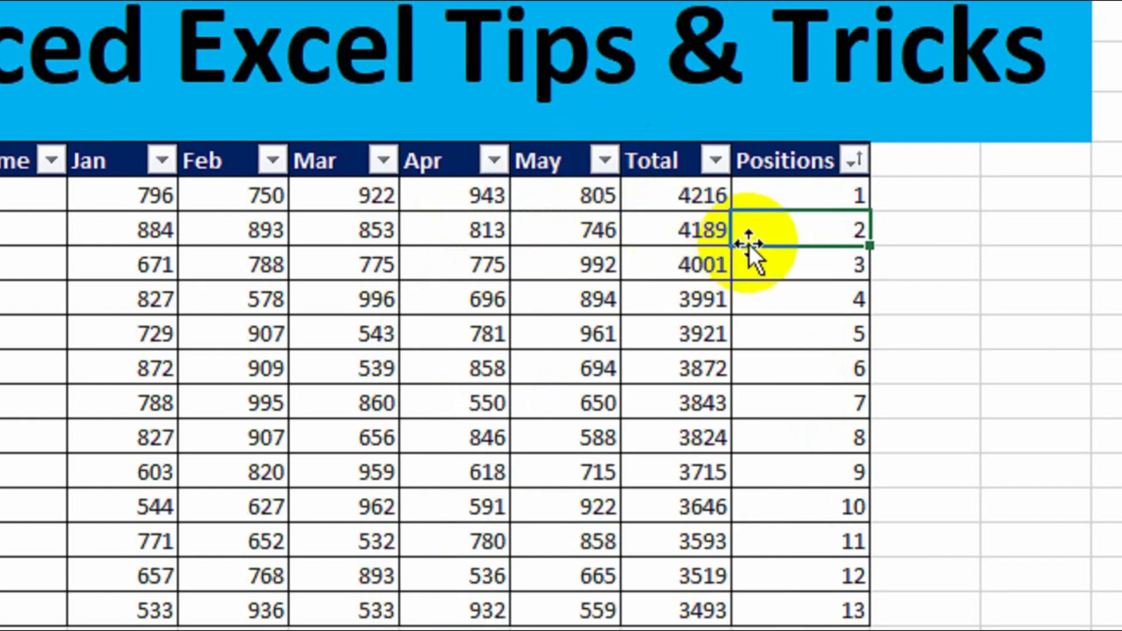